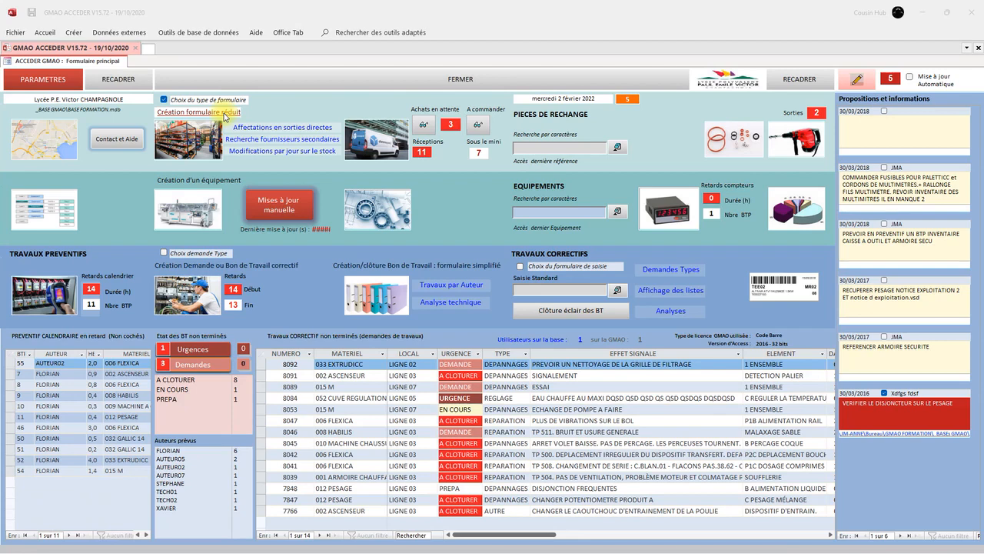
# Open the reduced article creation form with the form-type choice enabled, and select the first listed author as creator
pyautogui.click(164, 100)
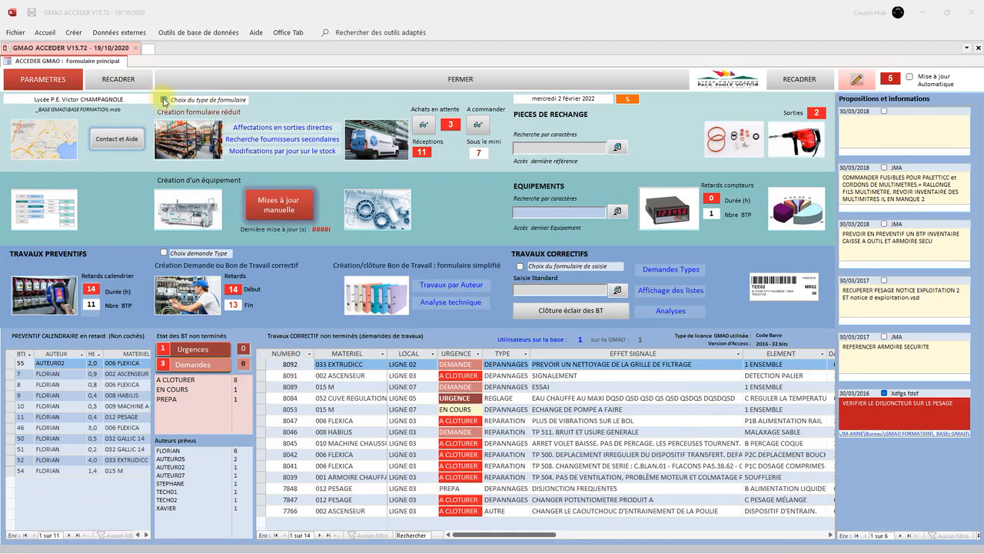
pyautogui.click(164, 100)
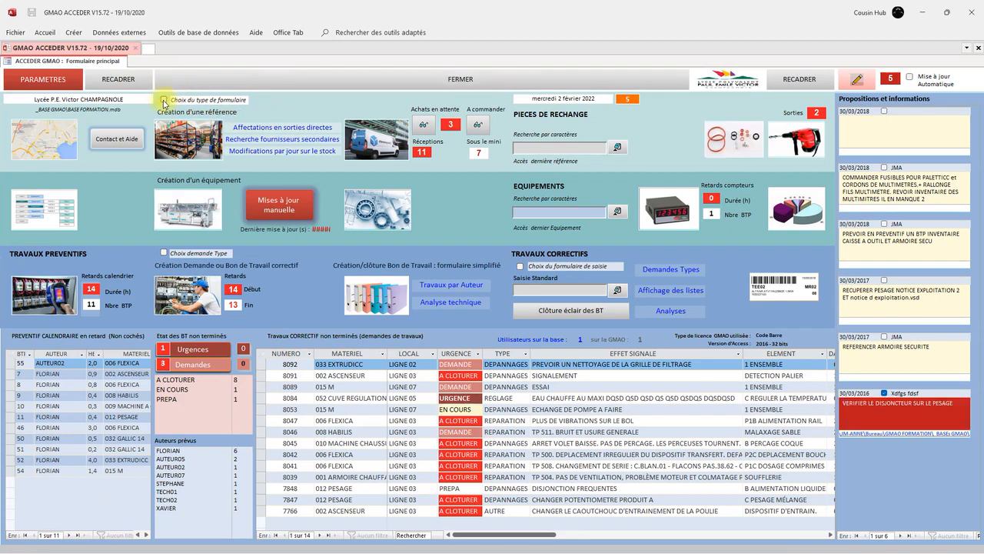
pyautogui.click(164, 101)
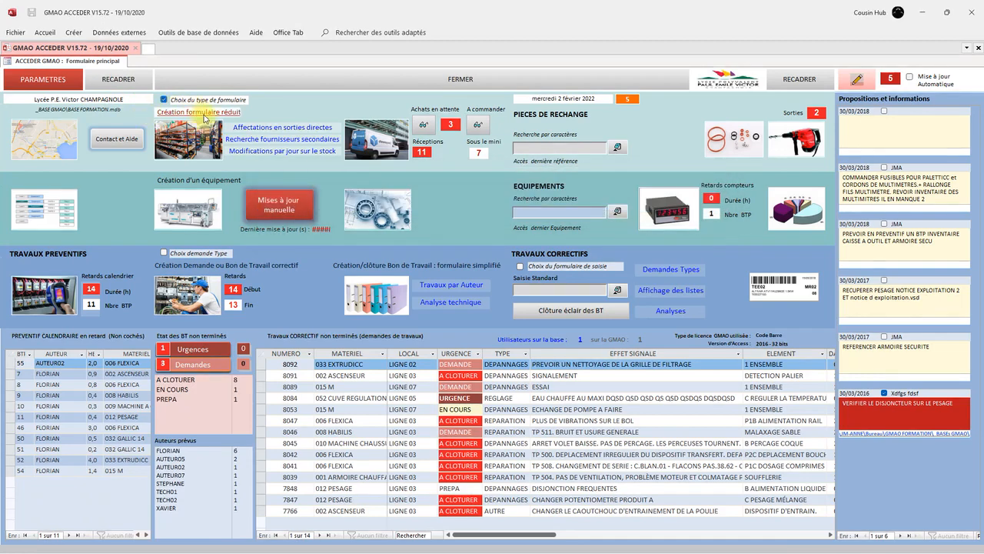
pyautogui.click(205, 116)
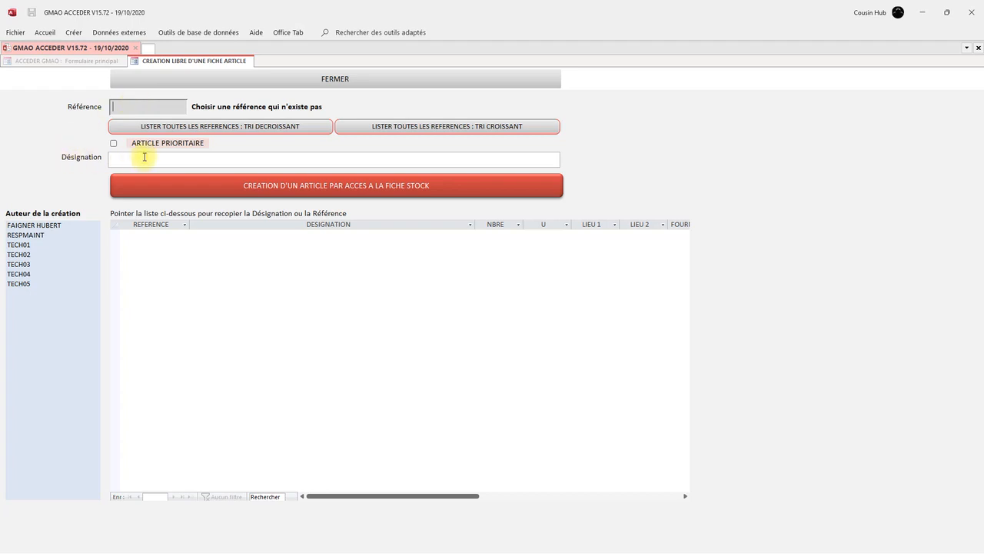
pyautogui.click(34, 226)
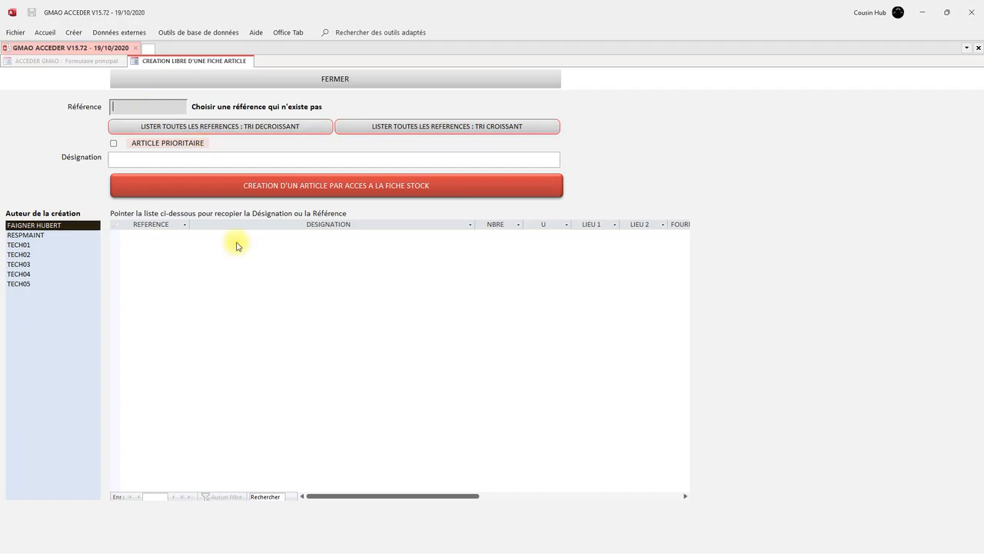
# Switch to the sensor data sheet in Nitro Pro and copy the reference XXA18B1AM12 into the GMAO form's Référence field
pyautogui.hotkey('alt', 'Tab')
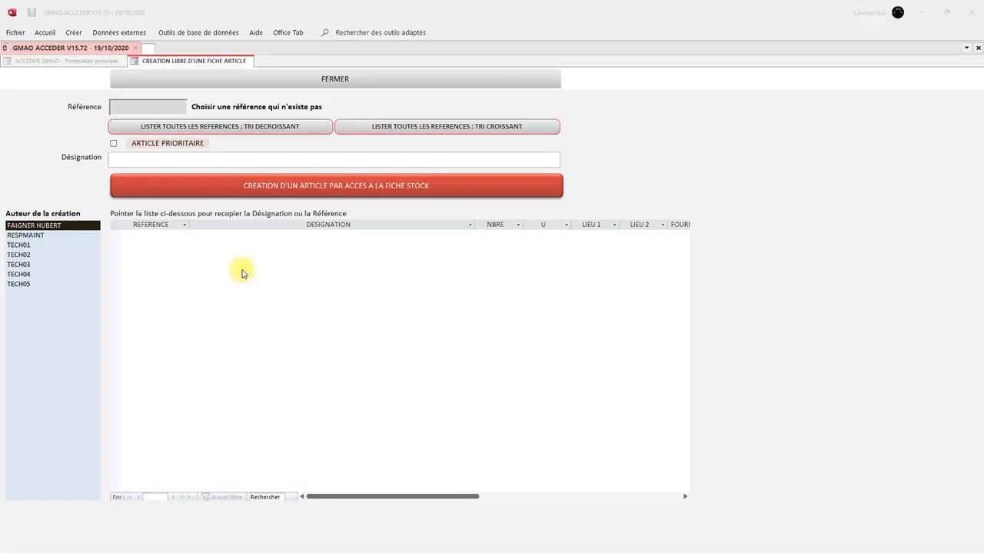
pyautogui.hotkey('alt', 'Tab')
pyautogui.hotkey('alt', 'Tab')
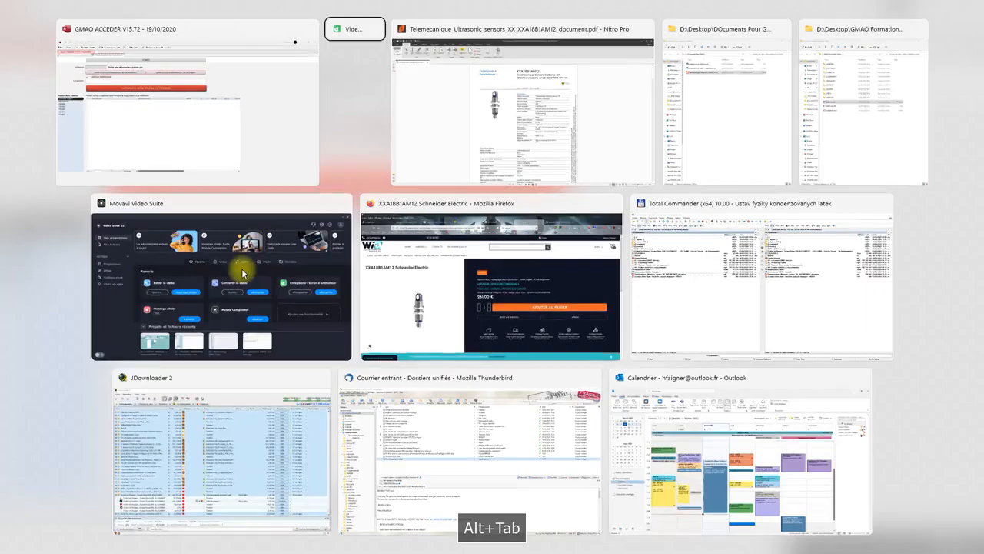
pyautogui.hotkey('alt', 'Tab')
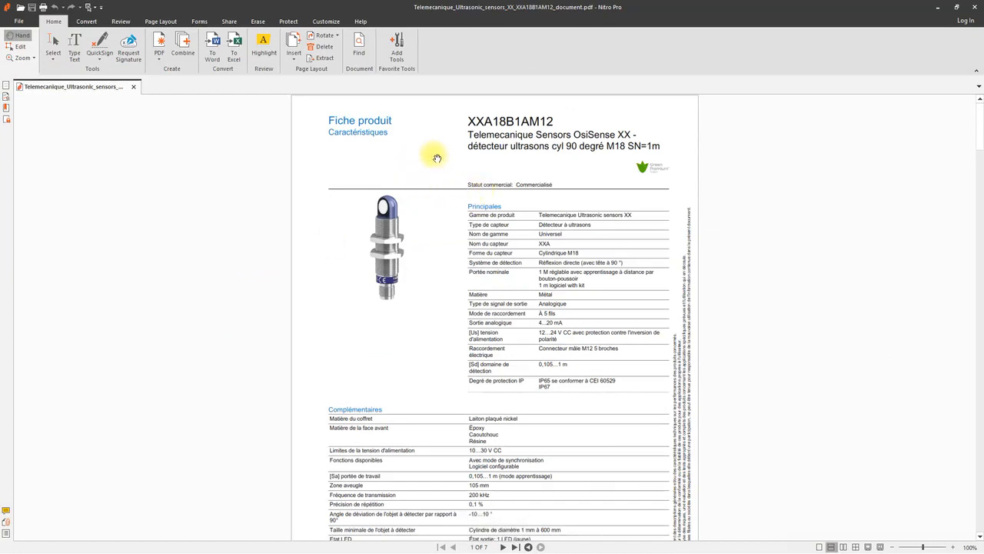
pyautogui.click(54, 60)
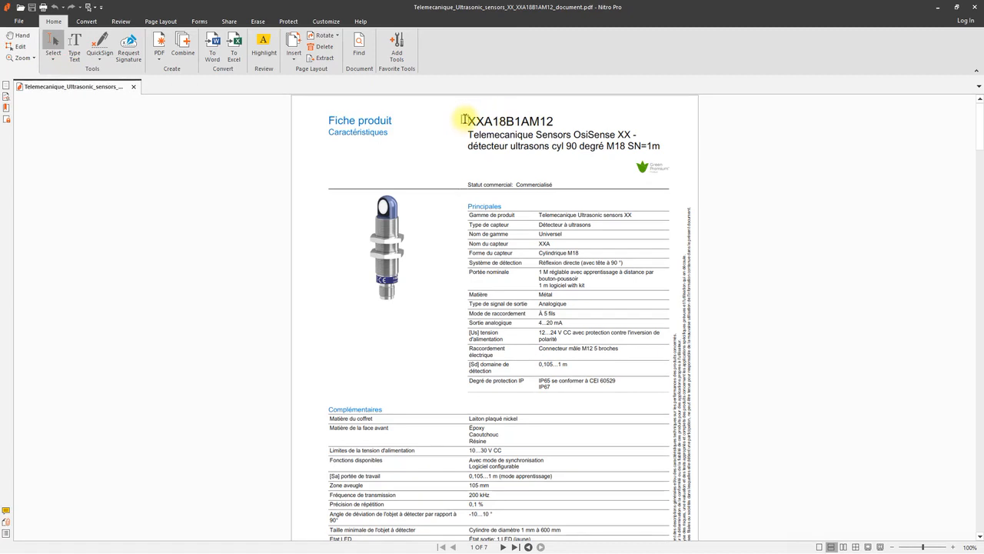
pyautogui.moveTo(465, 121); pyautogui.dragTo(558, 121)
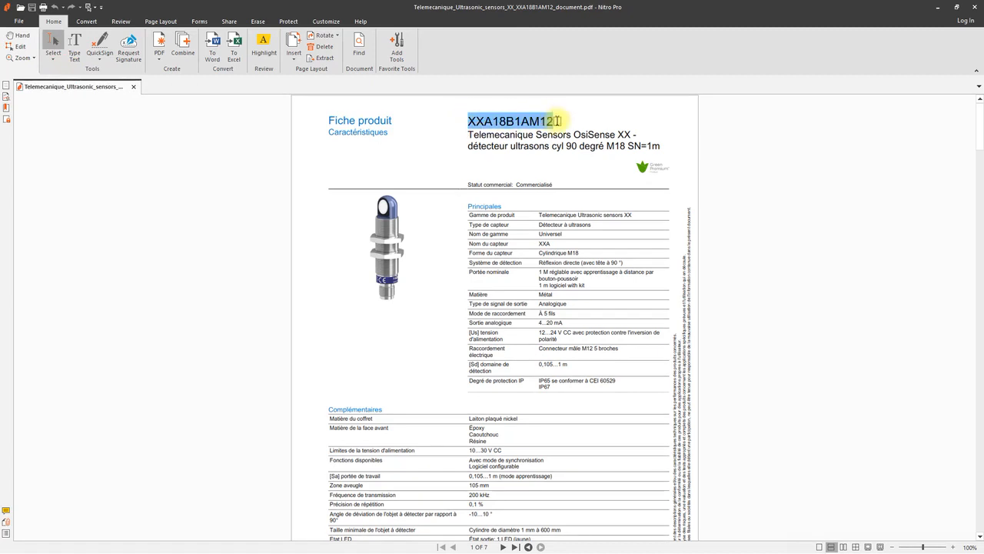
pyautogui.hotkey('ctrl', 'c')
pyautogui.hotkey('alt', 'Tab')
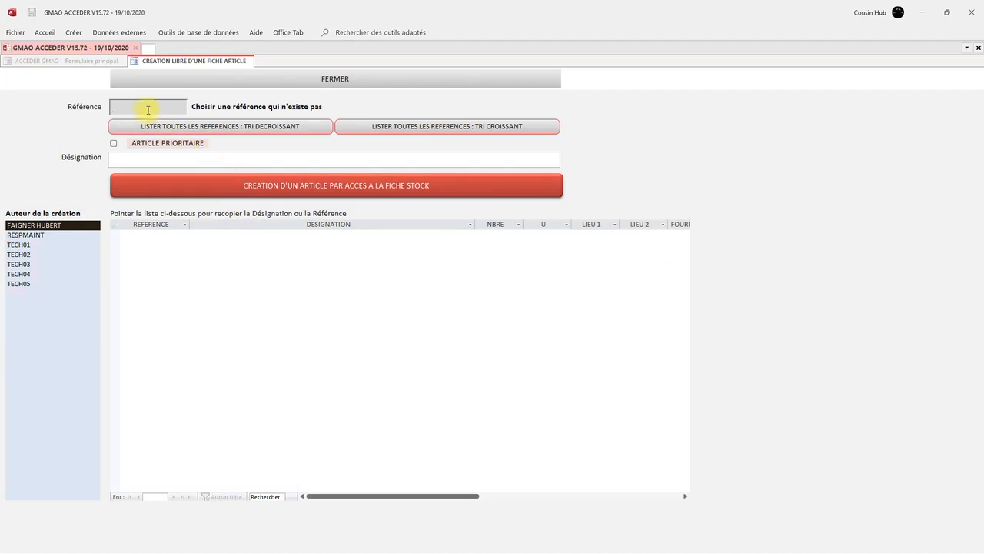
pyautogui.click(148, 108)
pyautogui.hotkey('ctrl', 'v')
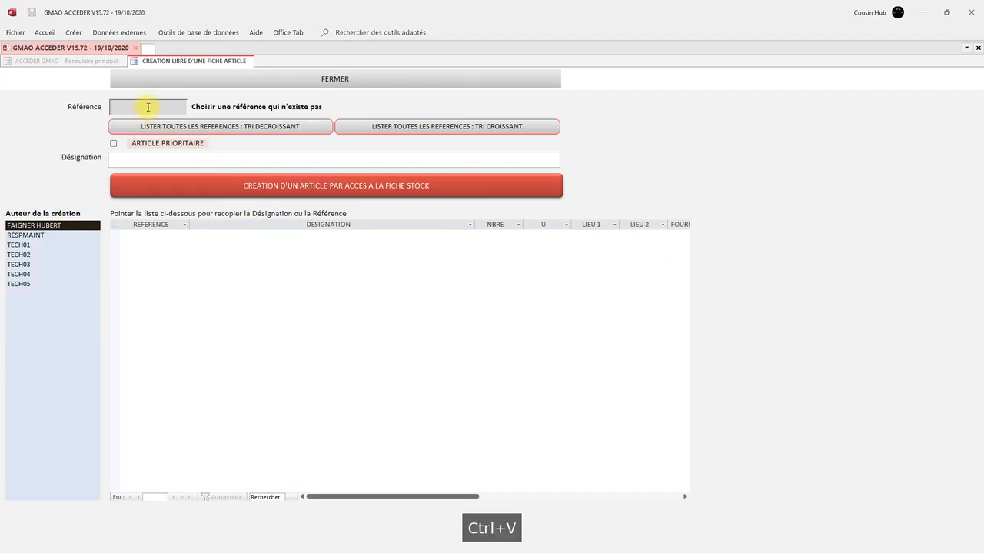
# Prefix the reference with "FLEX-" so it reads FLEX-XXA18B1AM12
pyautogui.press('capslock')
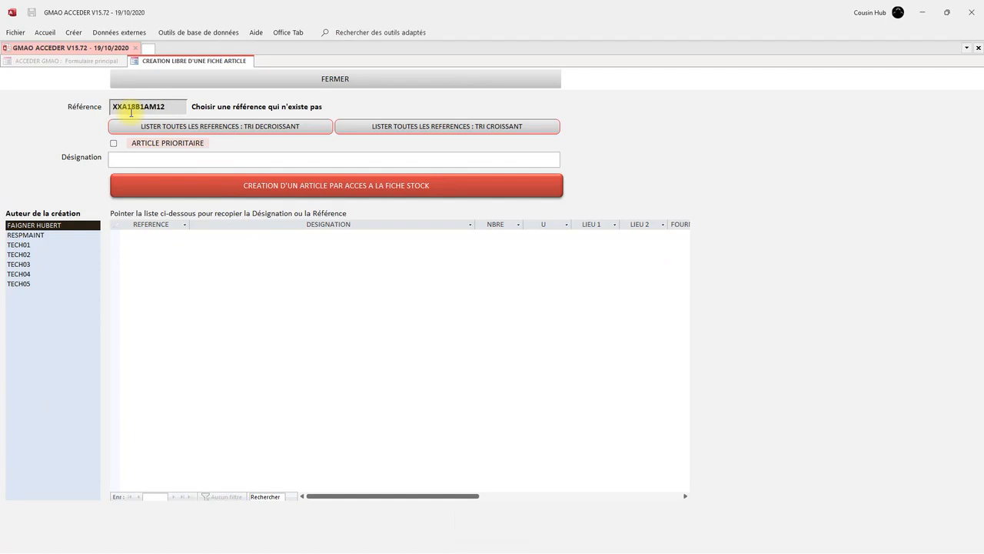
pyautogui.write('FLE')
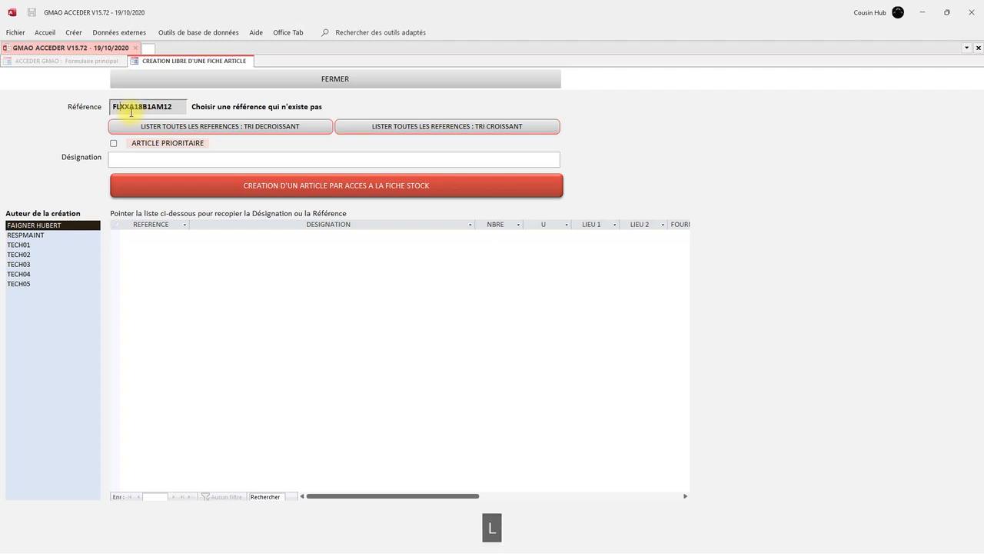
pyautogui.write('X-')
# Copy the title line "Telemecanique Sensors OsiSense XX" from the Nitro Pro data sheet into the form's Désignation field
pyautogui.click(145, 159)
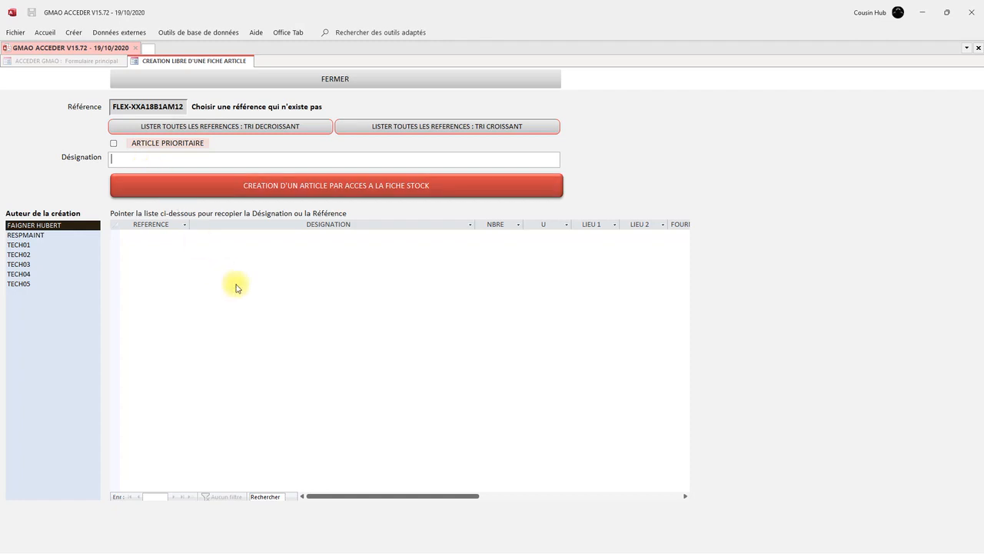
pyautogui.hotkey('alt', 'Tab')
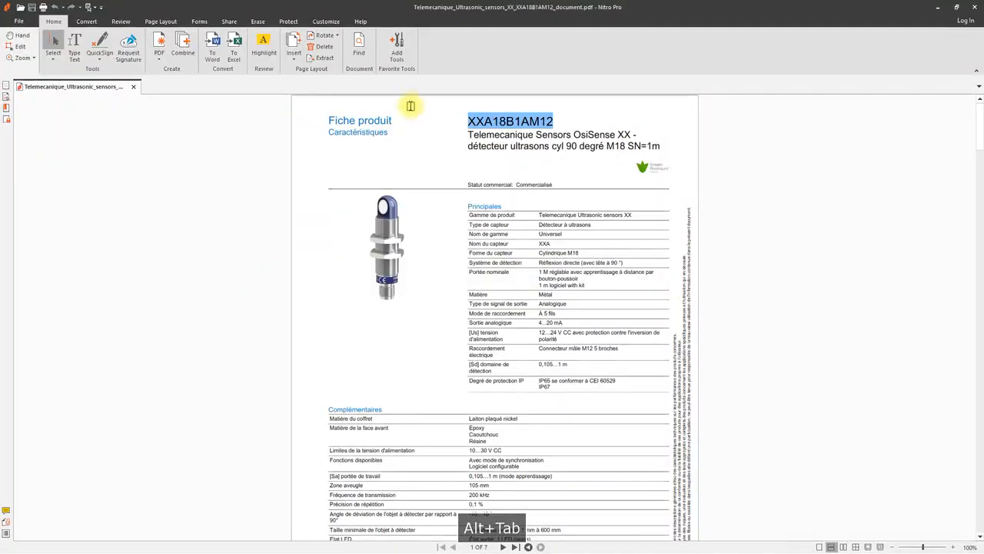
pyautogui.click(482, 135)
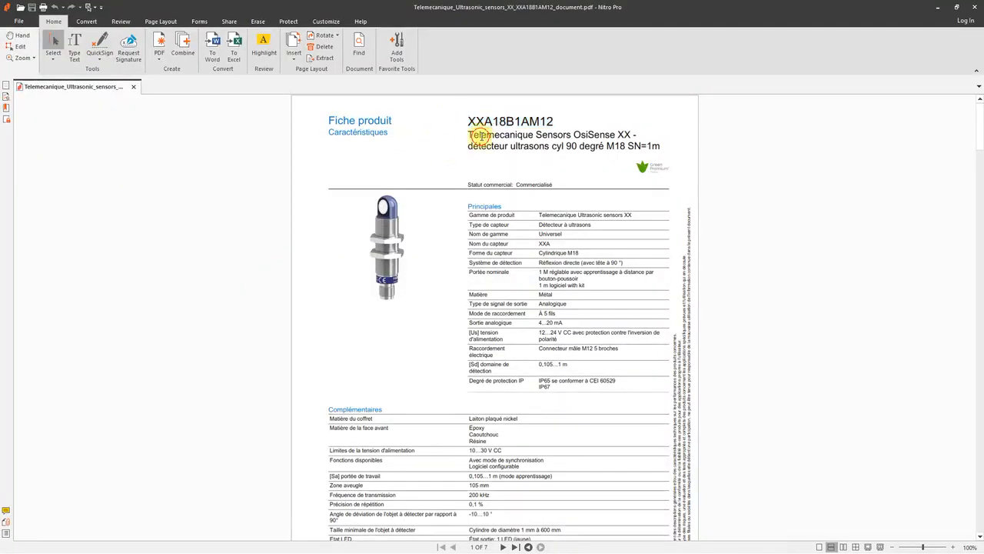
pyautogui.moveTo(467, 136); pyautogui.dragTo(640, 135)
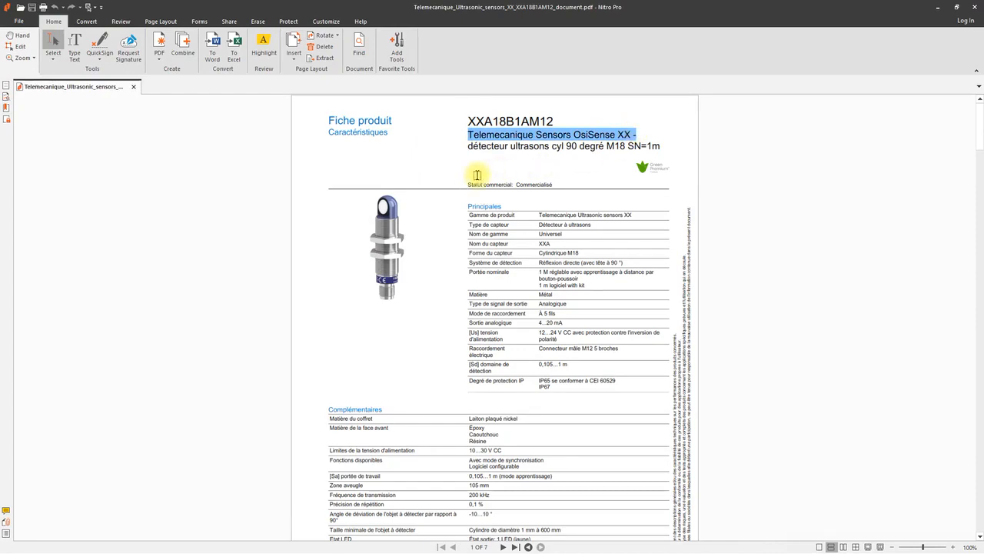
pyautogui.hotkey('ctrl', 'c')
pyautogui.hotkey('alt', 'Tab')
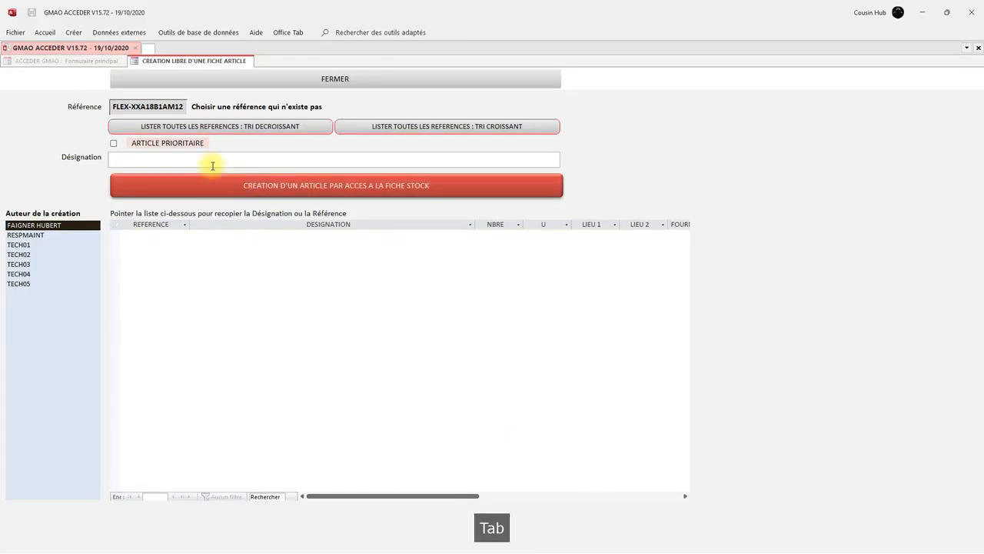
pyautogui.hotkey('ctrl', 'v')
# Copy "détecteur ultrasons cyl 90 degré M18 SN=1m" from the Nitro Pro data sheet to the end of the form's Désignation
pyautogui.hotkey('alt', 'Tab')
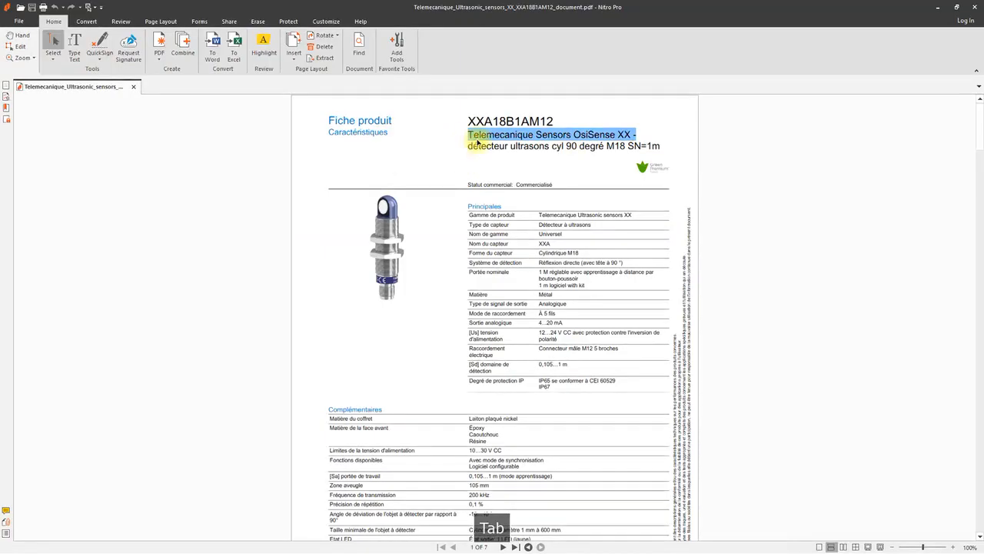
pyautogui.moveTo(468, 146); pyautogui.dragTo(669, 156)
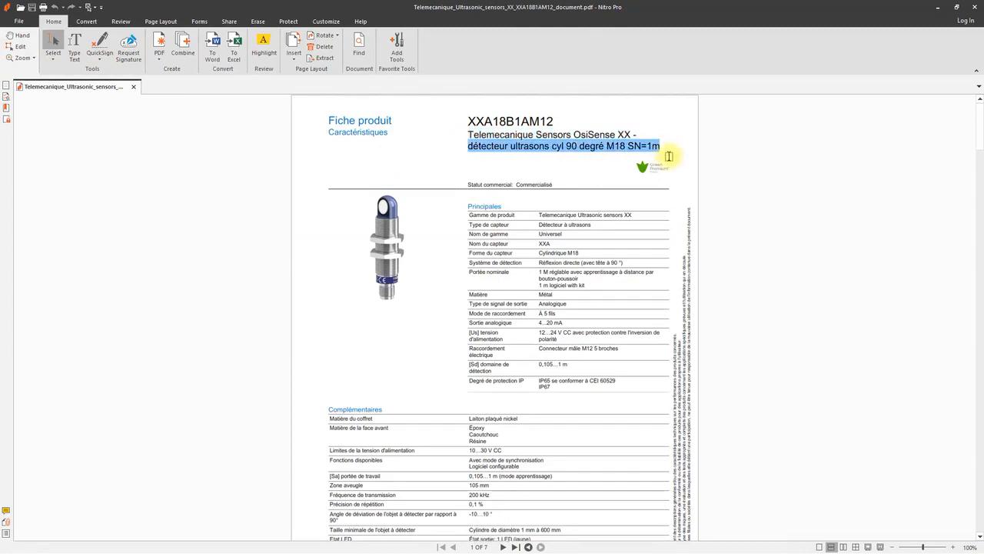
pyautogui.hotkey('ctrl', 'c')
pyautogui.hotkey('alt', 'Tab')
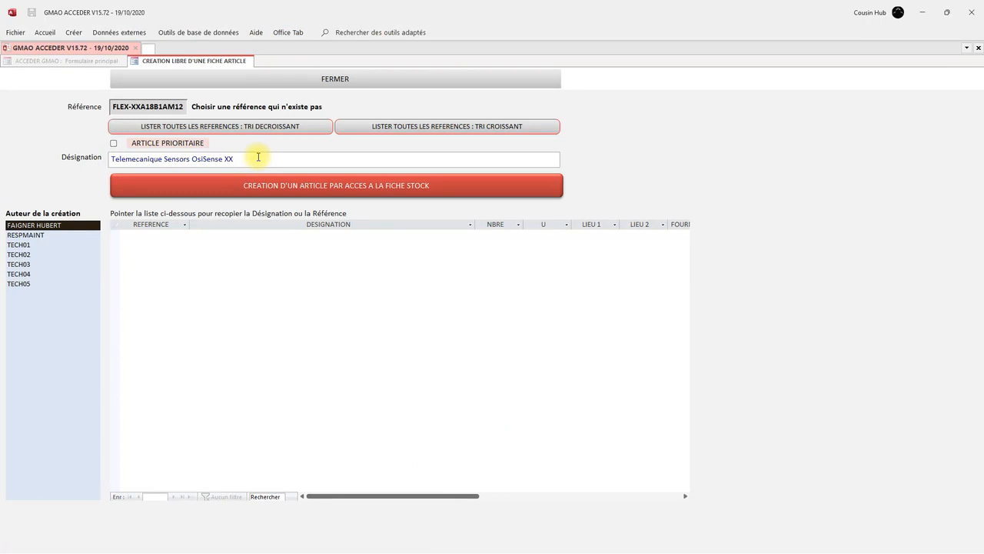
pyautogui.hotkey('ctrl', 'v')
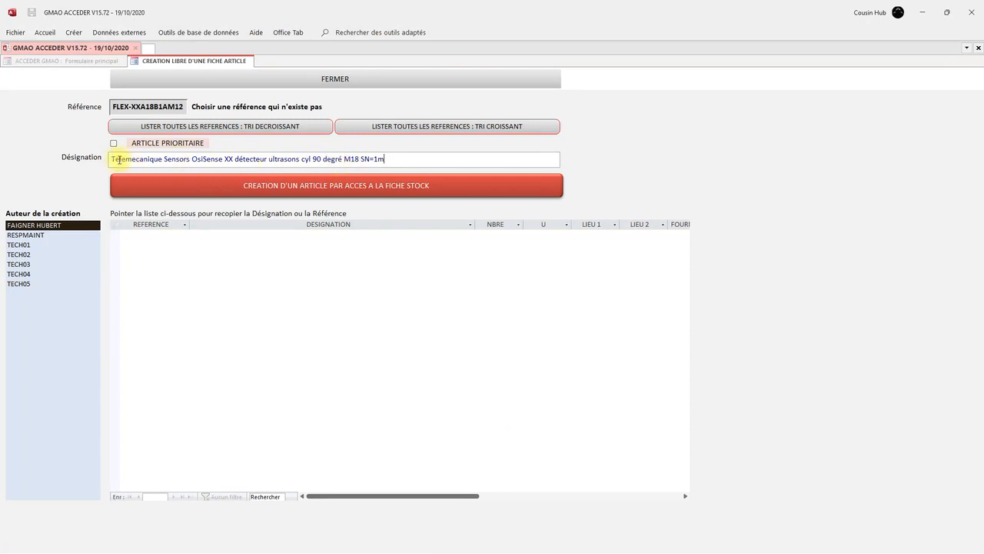
# Move "Telemecanique Sensors OsiSense" from the start to the end of the Désignation text
pyautogui.moveTo(114, 159); pyautogui.dragTo(224, 158)
pyautogui.hotkey('ctrl', 'x')
pyautogui.click(313, 158)
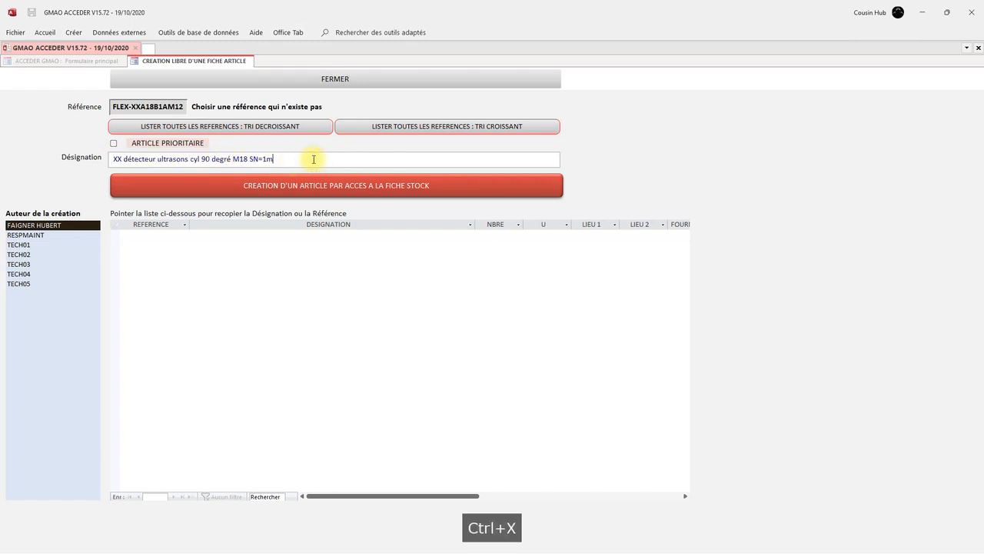
pyautogui.hotkey('ctrl', 'v')
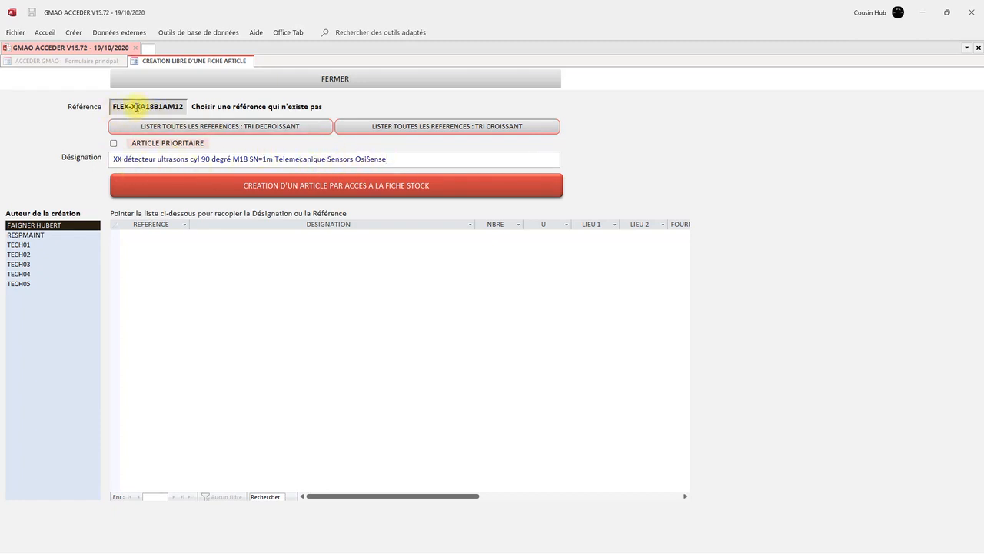
# Copy "XA18B1AM12" from the Référence field and append it to the end of the Désignation
pyautogui.moveTo(133, 108); pyautogui.dragTo(186, 107)
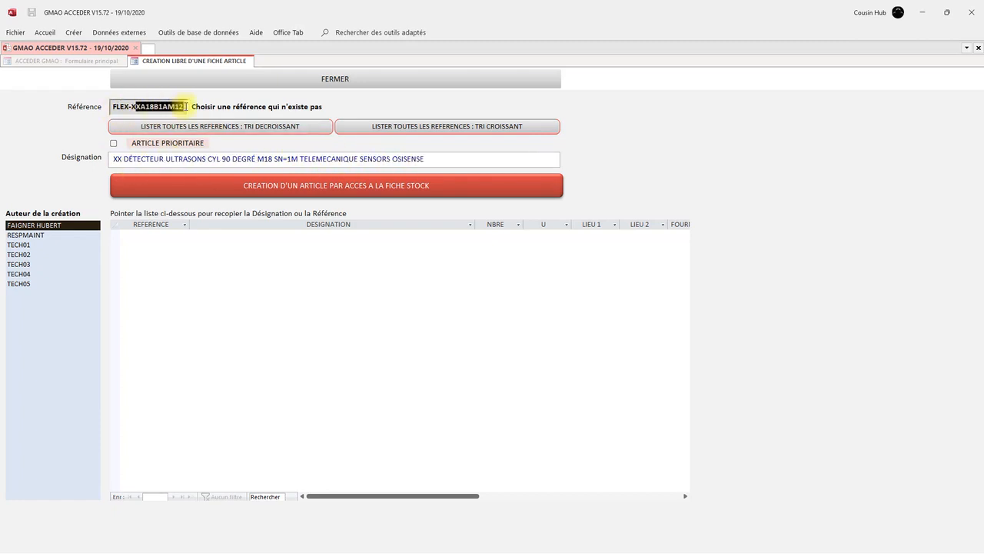
pyautogui.hotkey('ctrl', 'c')
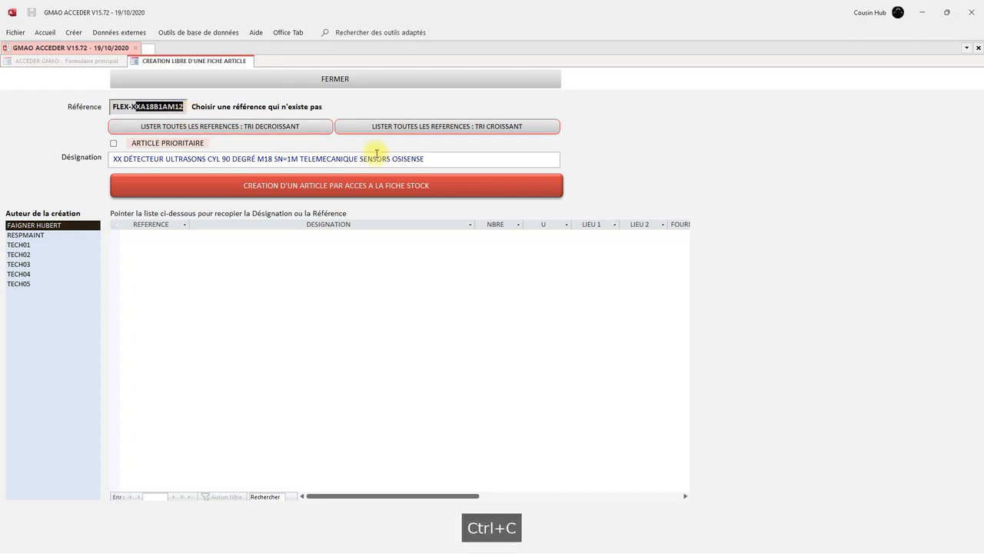
pyautogui.click(437, 158)
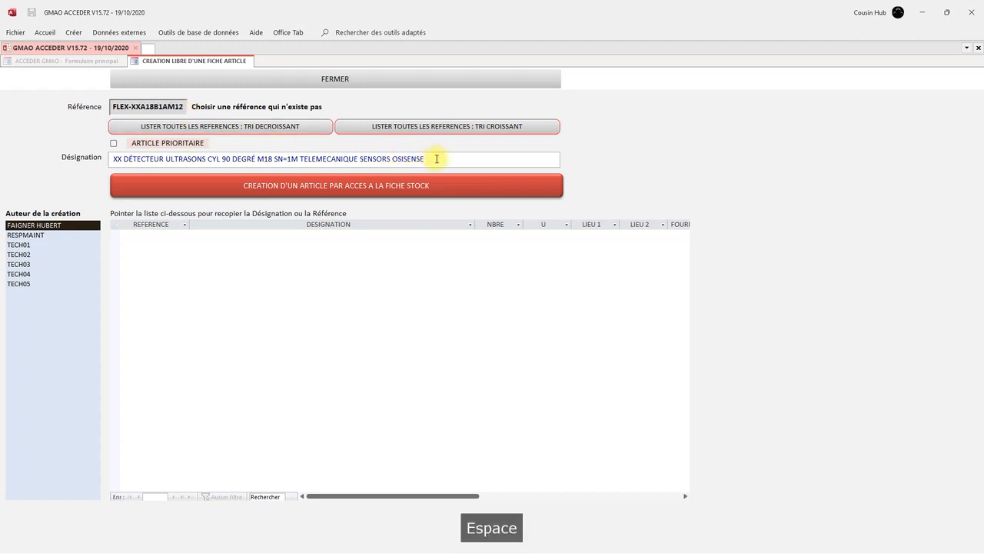
pyautogui.hotkey('ctrl', 'v')
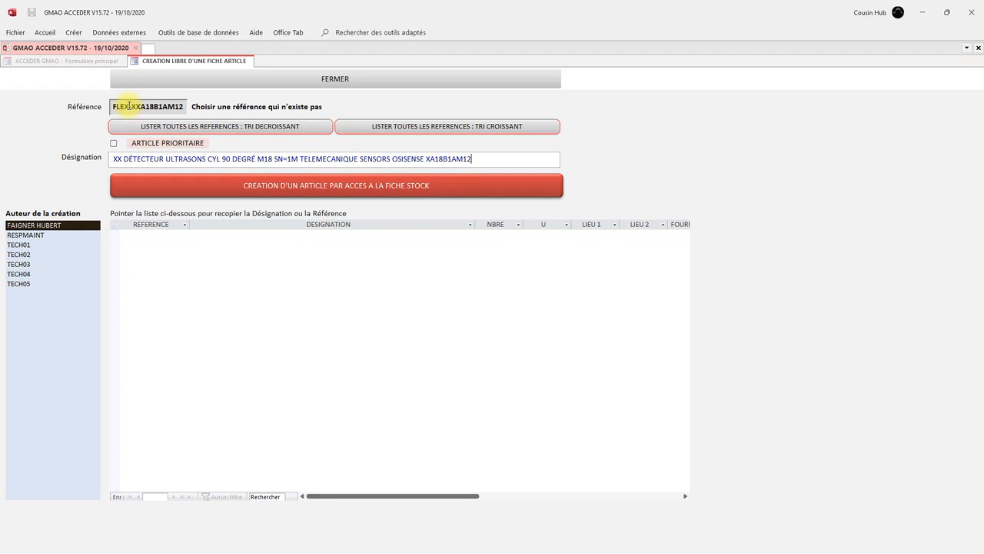
# Try to create the article with access to its stock record, and dismiss the message
pyautogui.click(353, 189)
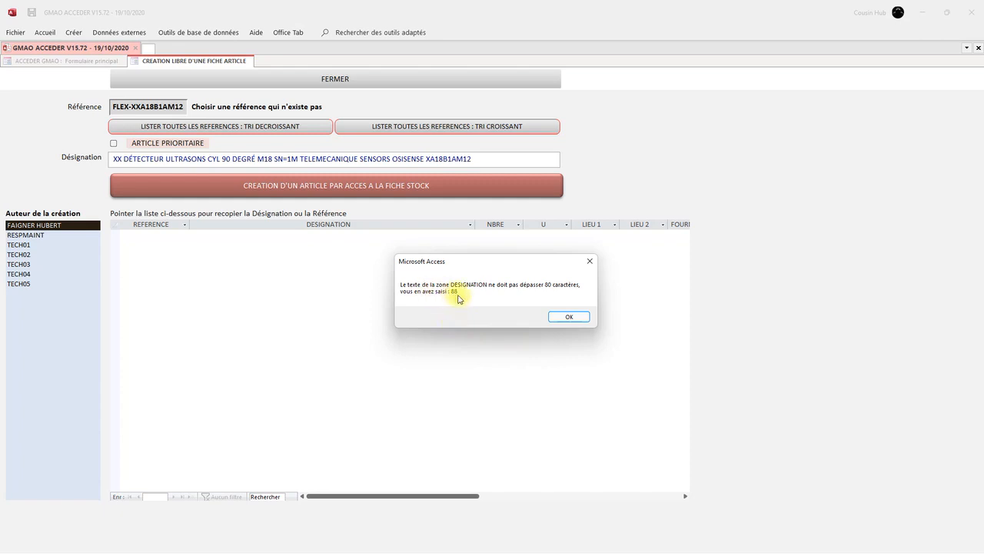
pyautogui.click(569, 318)
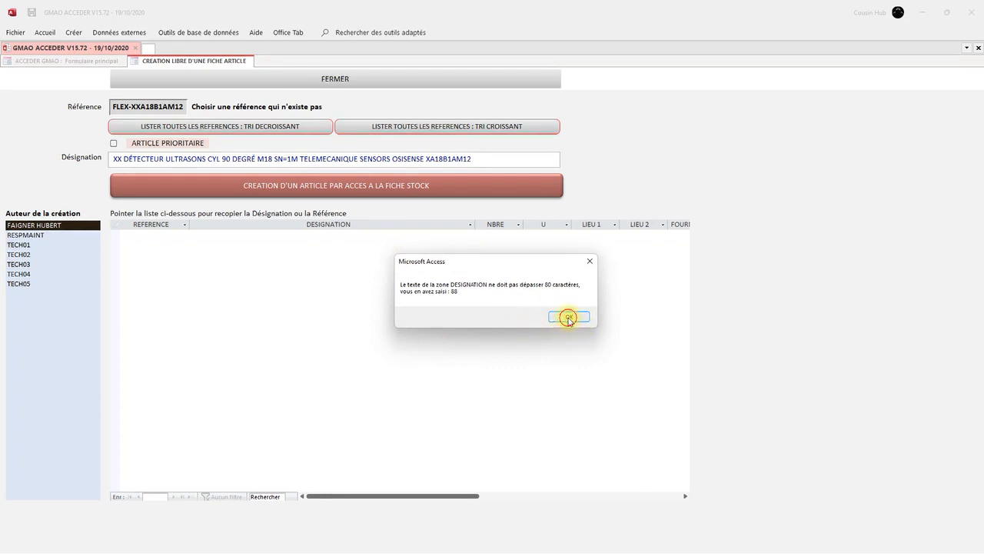
pyautogui.click(566, 317)
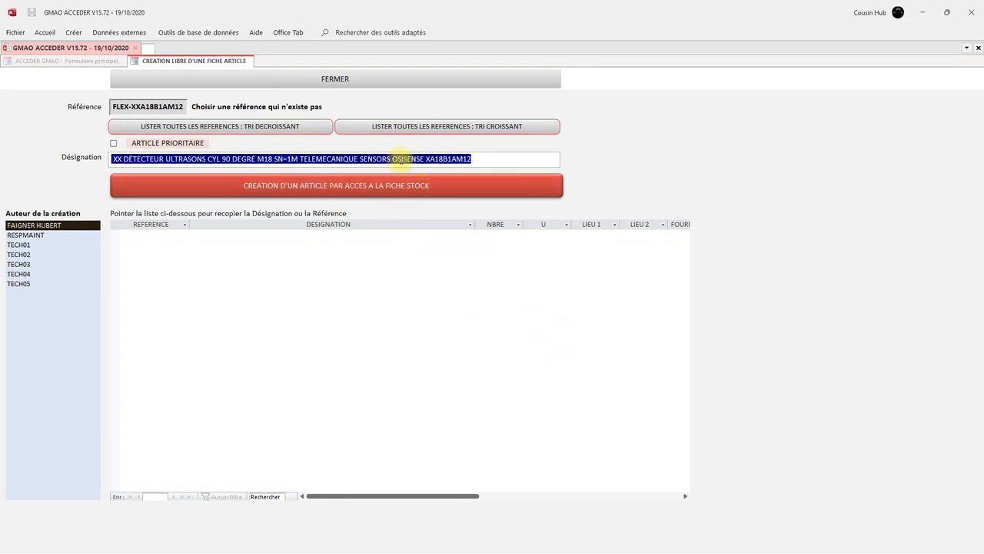
# Shorten the Désignation by deleting "CYL 90 DEGRÉ" after "ULTRASONS"
pyautogui.click(392, 160)
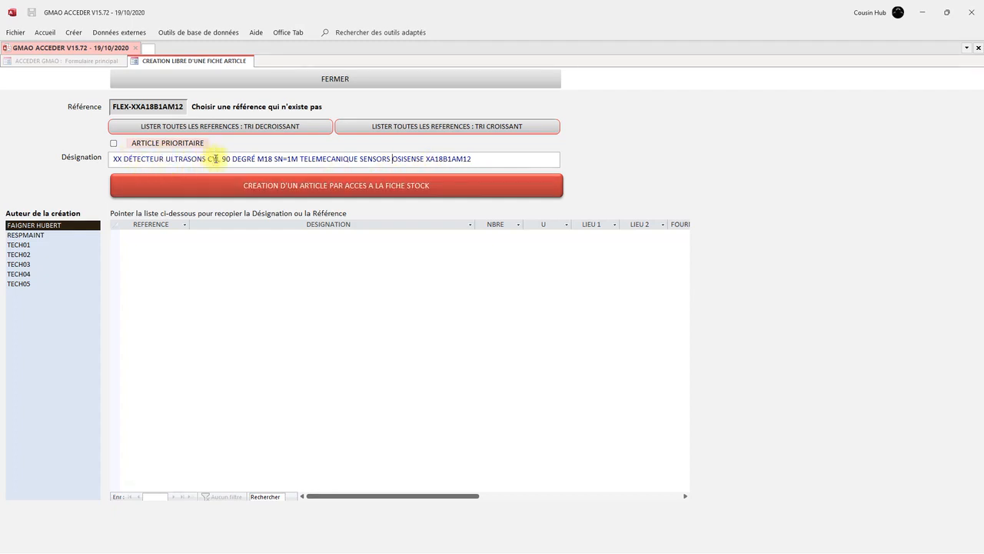
pyautogui.moveTo(209, 160); pyautogui.dragTo(257, 160)
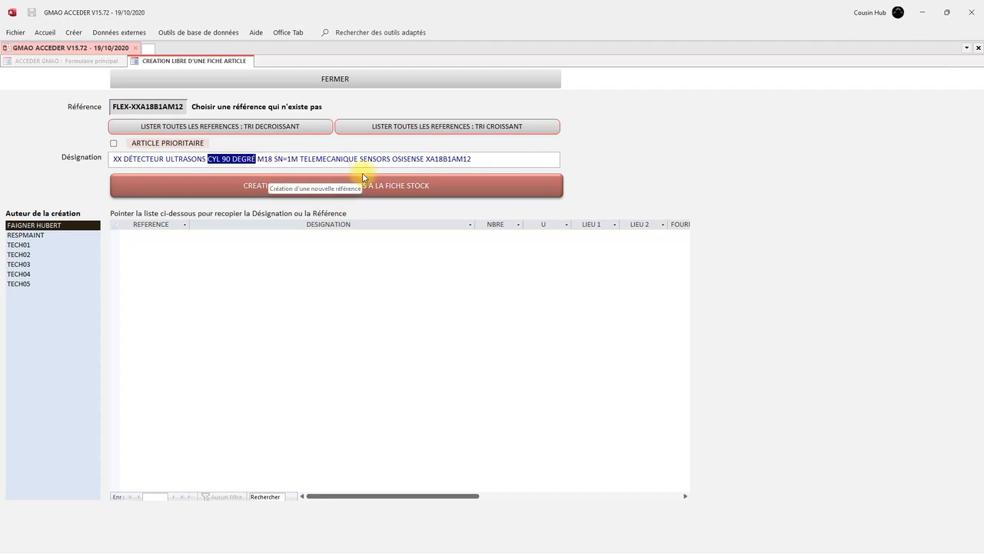
pyautogui.press('Delete')
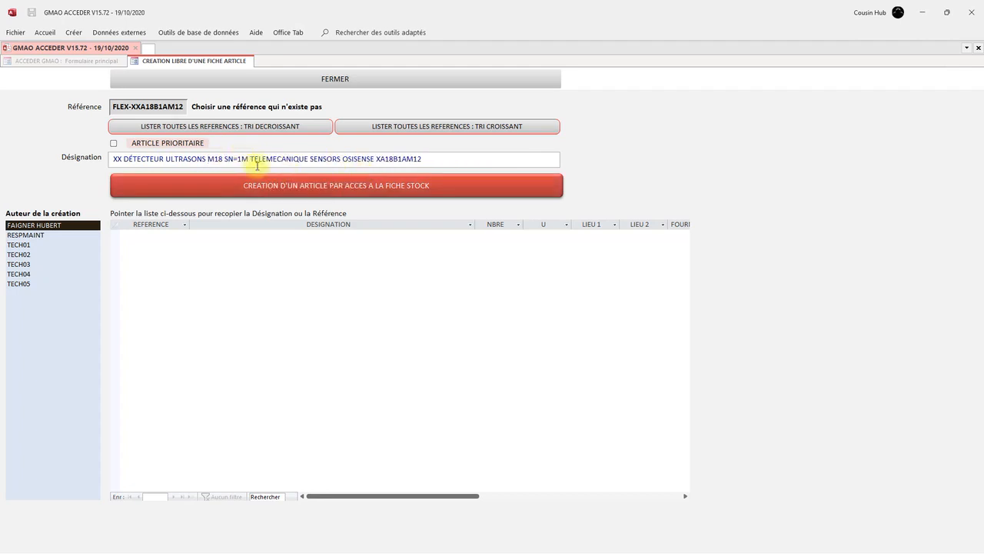
# Create the article with access to its stock record, and check the sensor's price on the last page of the PDF data sheet
pyautogui.click(323, 190)
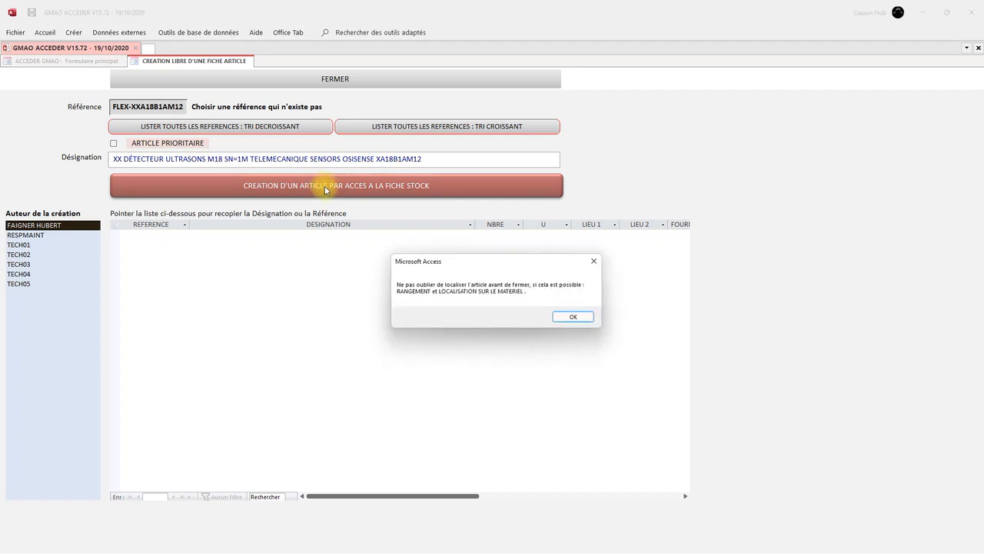
pyautogui.click(580, 318)
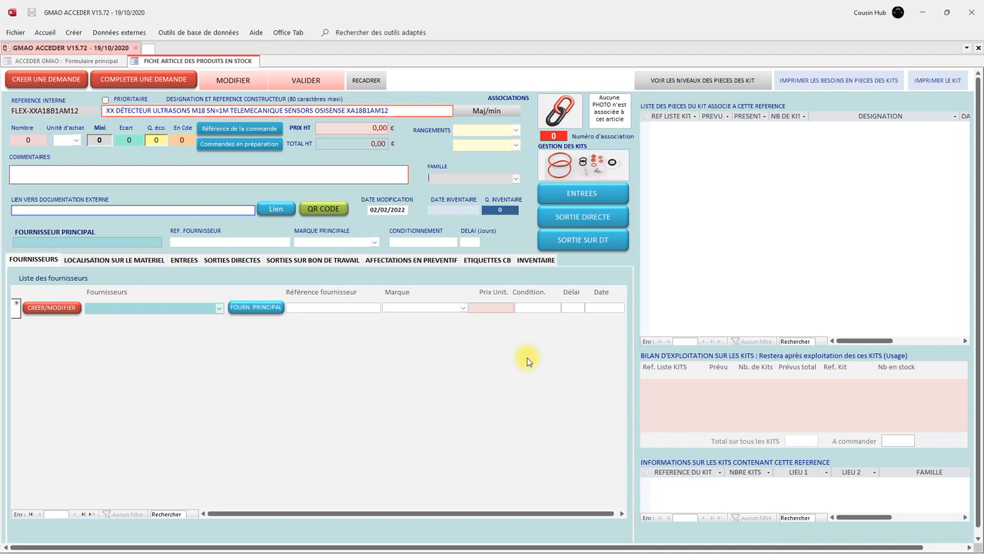
pyautogui.hotkey('alt', 'Tab')
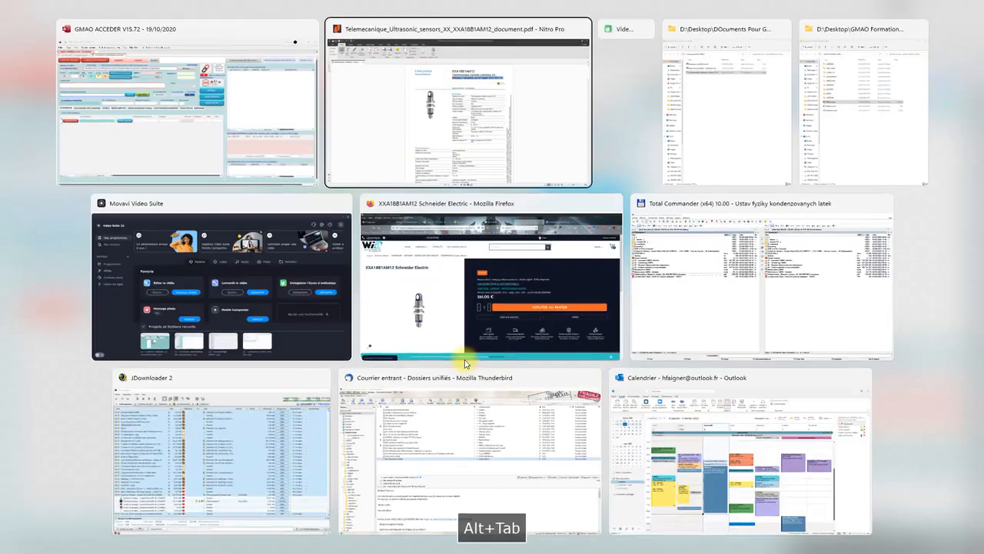
pyautogui.moveTo(981, 123); pyautogui.dragTo(980, 507)
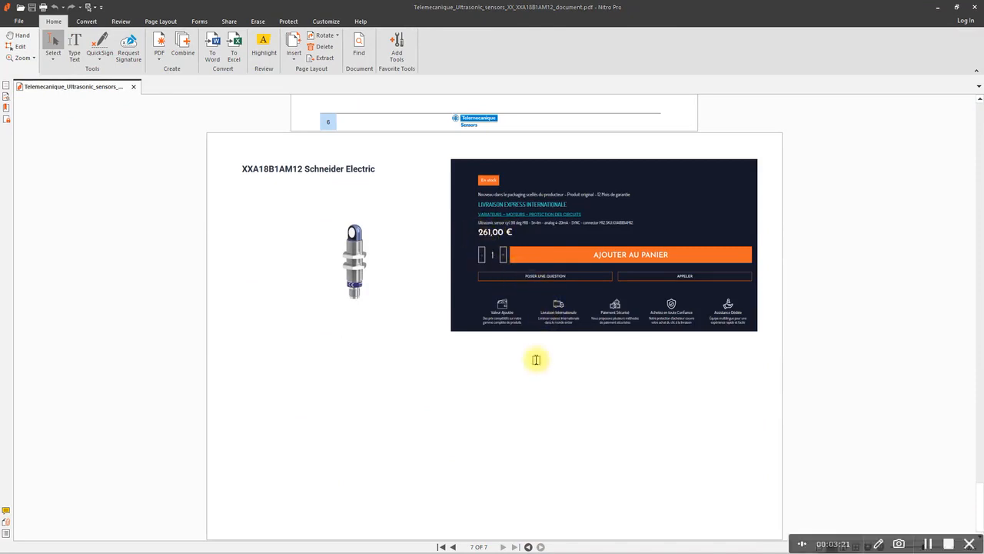
pyautogui.hotkey('alt', 'Tab')
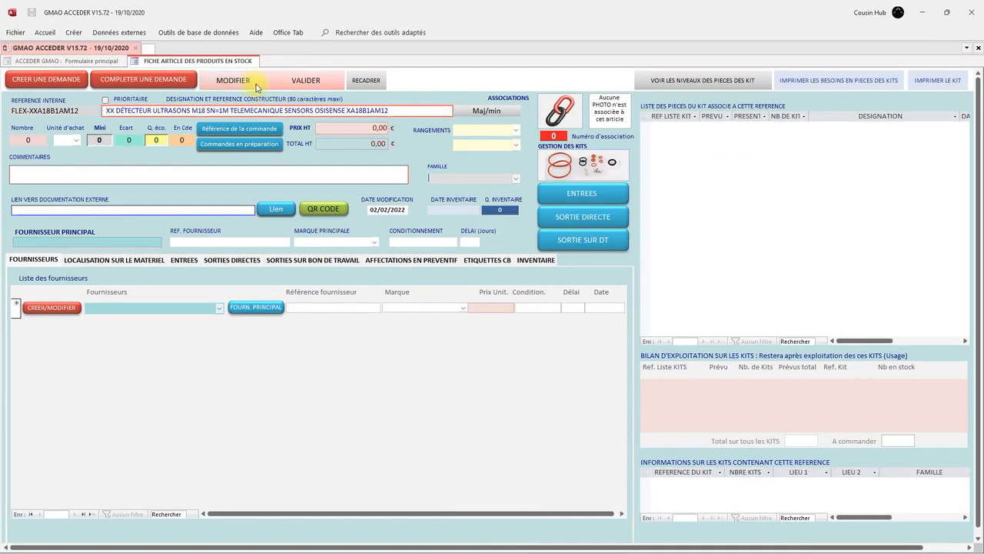
# Make the stock record editable and enter the comment "Détecteur ultrasonique"
pyautogui.click(256, 84)
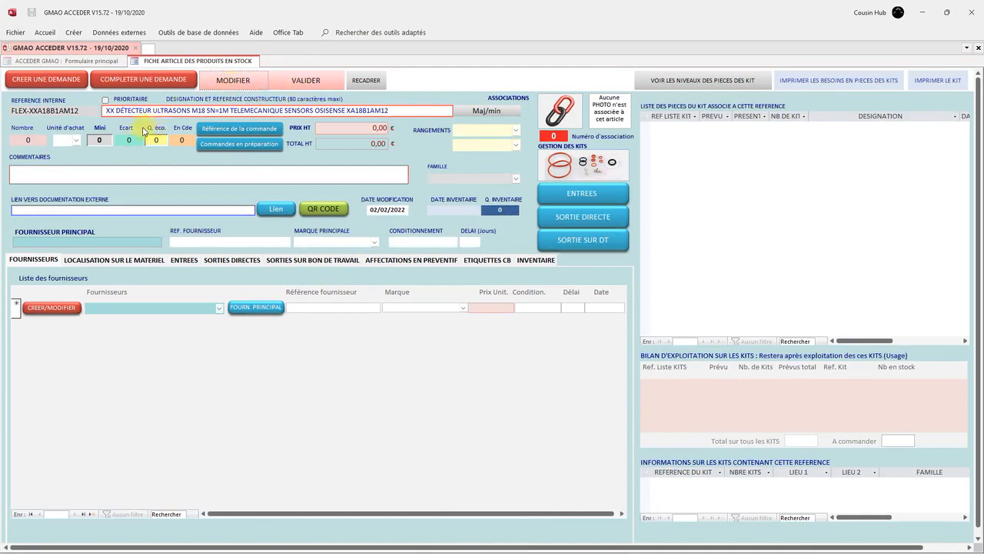
pyautogui.click(103, 172)
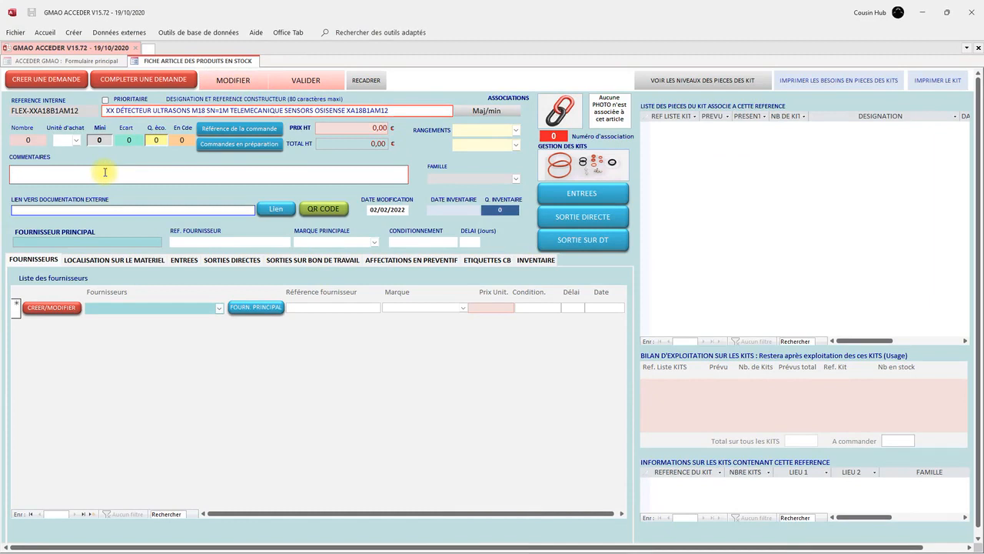
pyautogui.write('Détec')
pyautogui.write('teu')
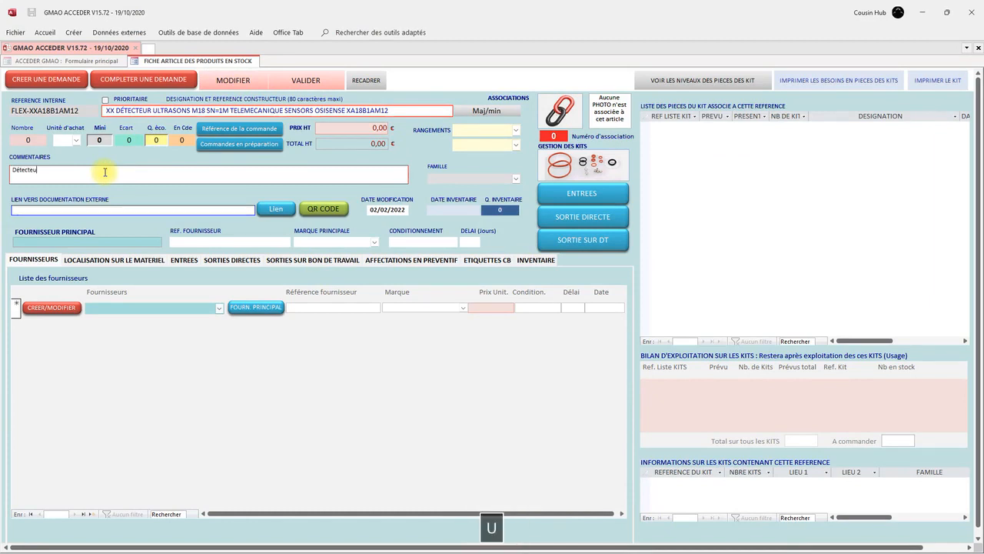
pyautogui.write('r ultrasonique')
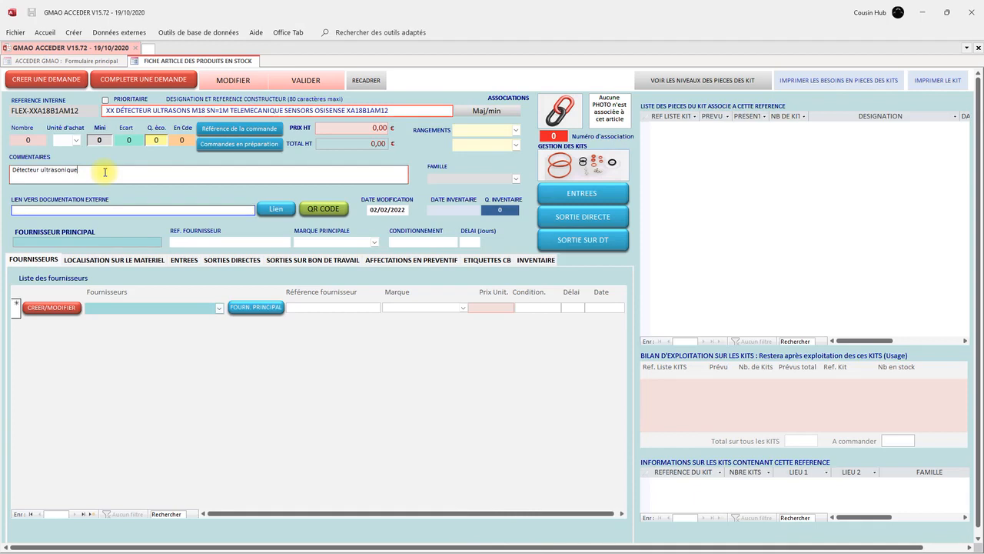
# Set the article's purchase unit to "achat à l'unité" and its minimum stock to 1
pyautogui.click(77, 141)
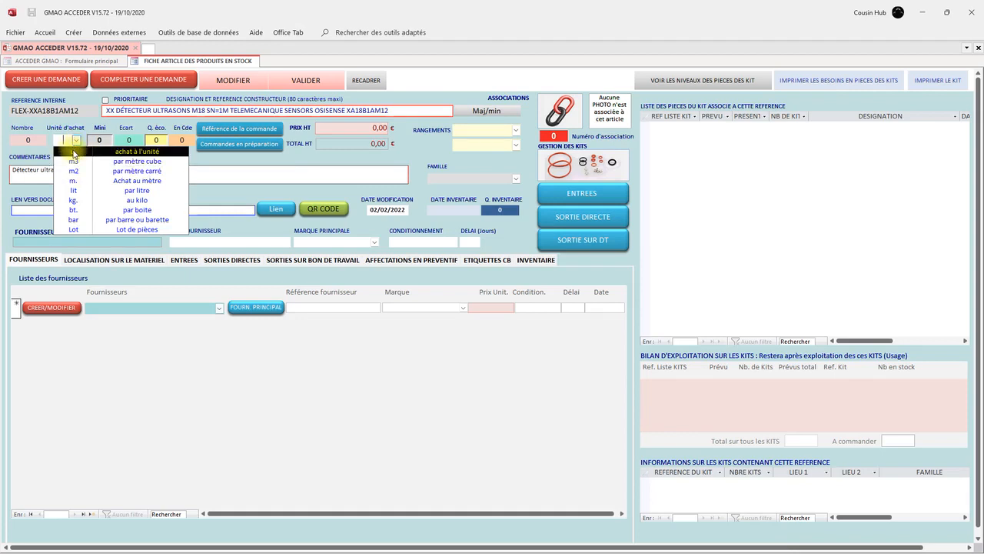
pyautogui.click(73, 152)
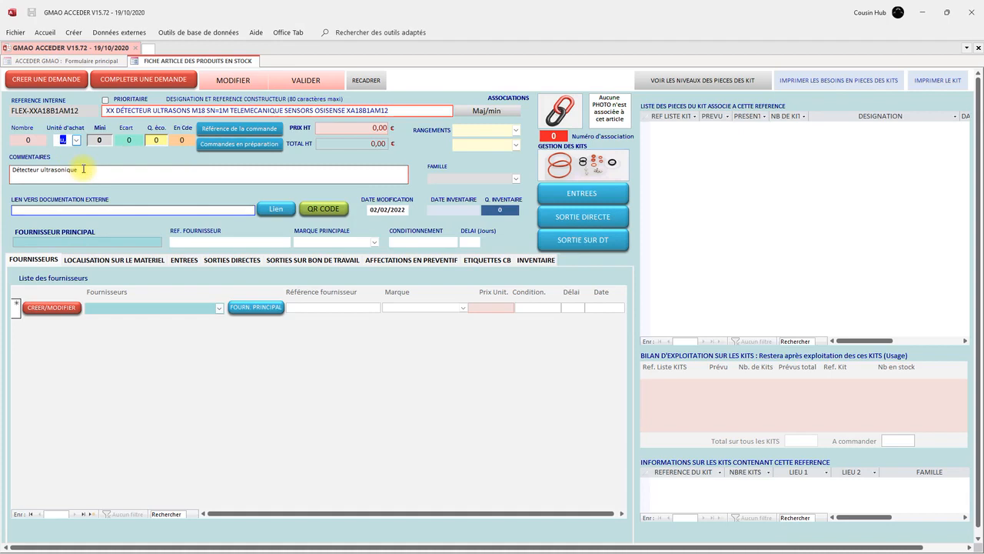
pyautogui.click(107, 140)
pyautogui.click(106, 140)
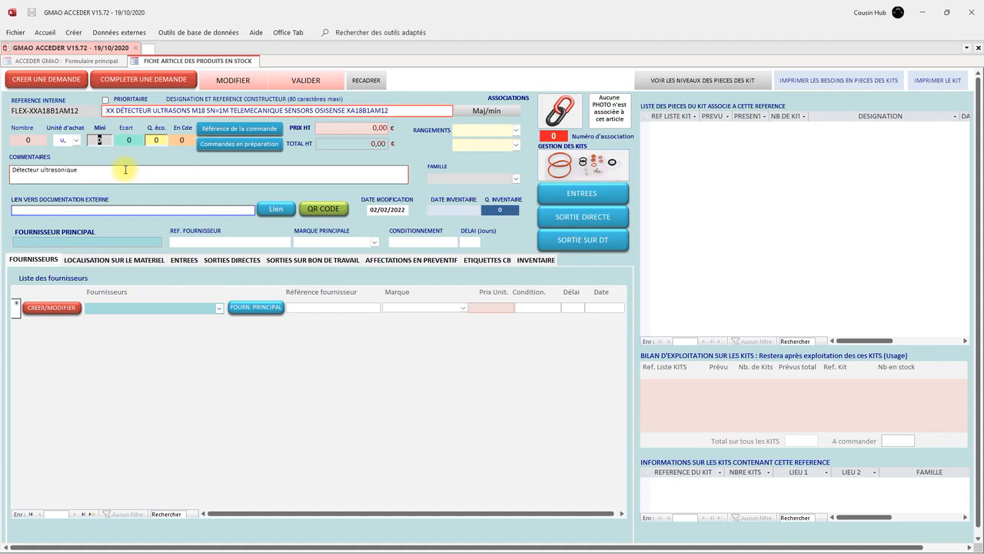
pyautogui.write('1')
# Set the article's price excluding tax to 261 €
pyautogui.click(372, 128)
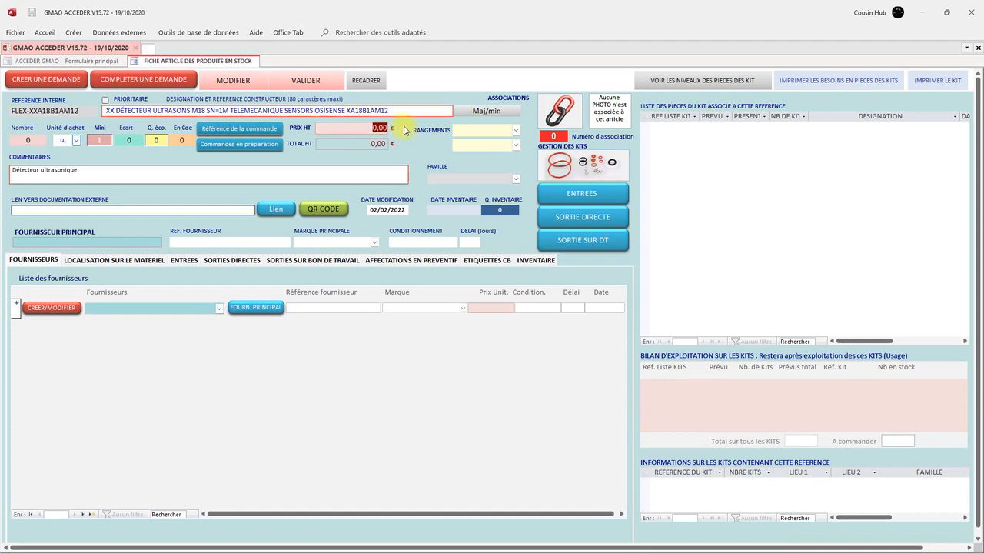
pyautogui.write('26')
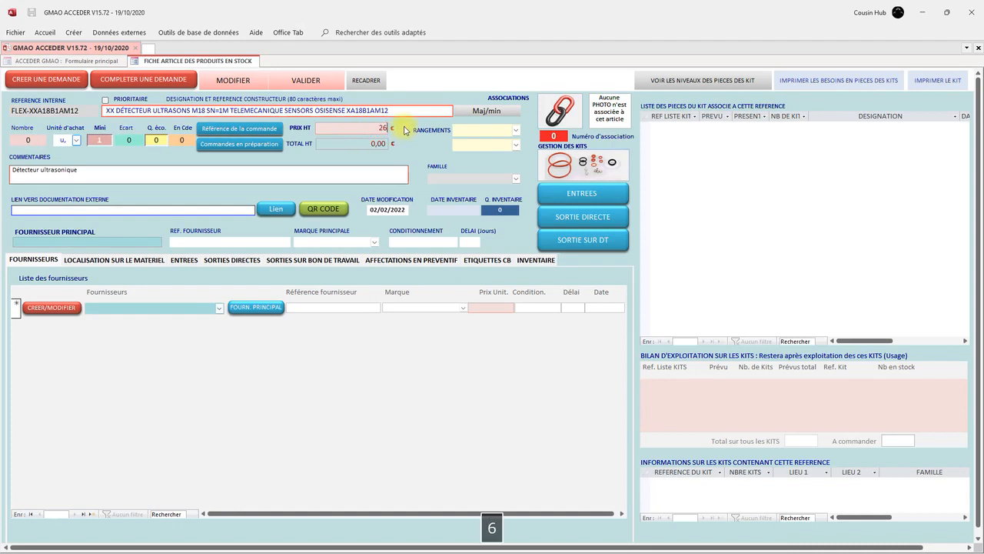
pyautogui.write('1')
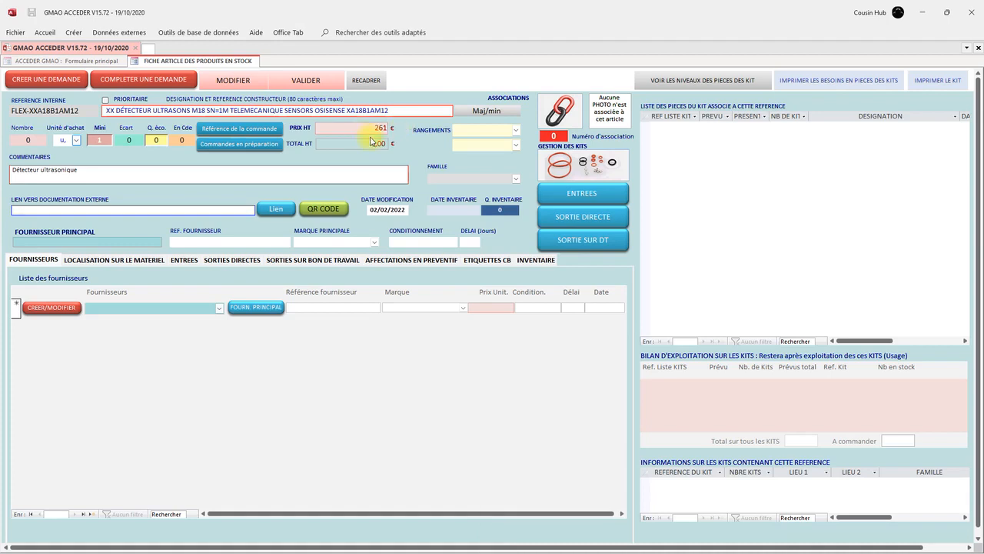
# Try entering 2 directly as the Nombre, and add 3 units to stock through a direct reintegration entry
pyautogui.click(36, 141)
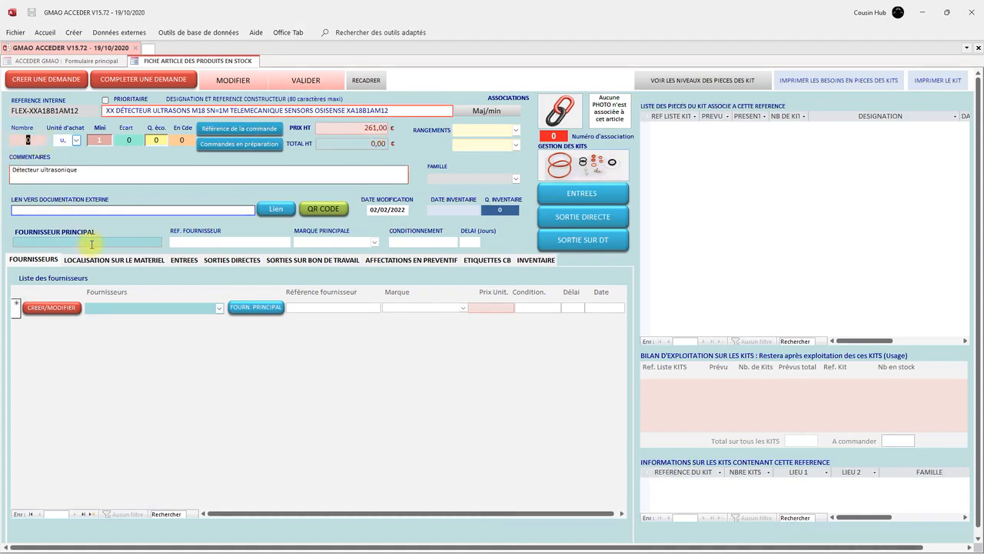
pyautogui.write('2')
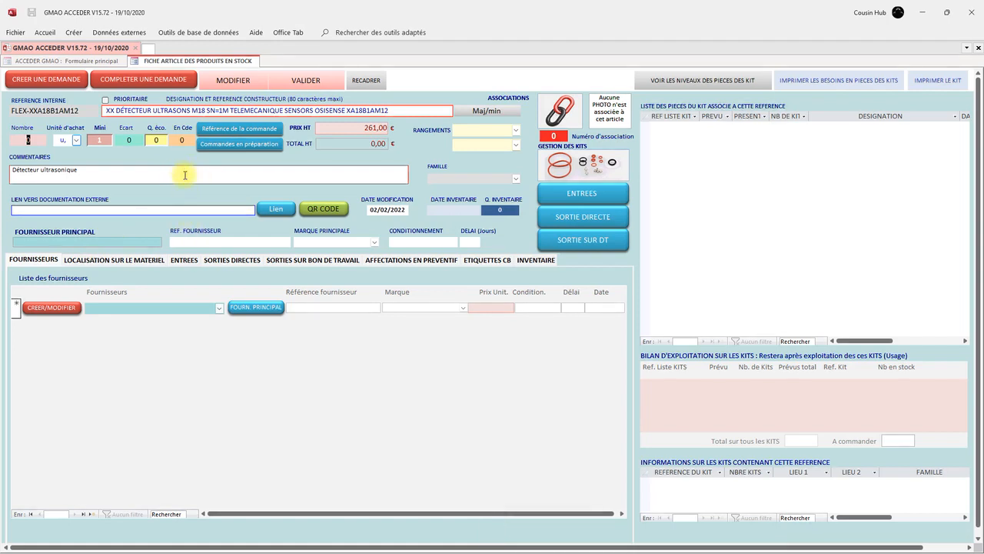
pyautogui.click(587, 191)
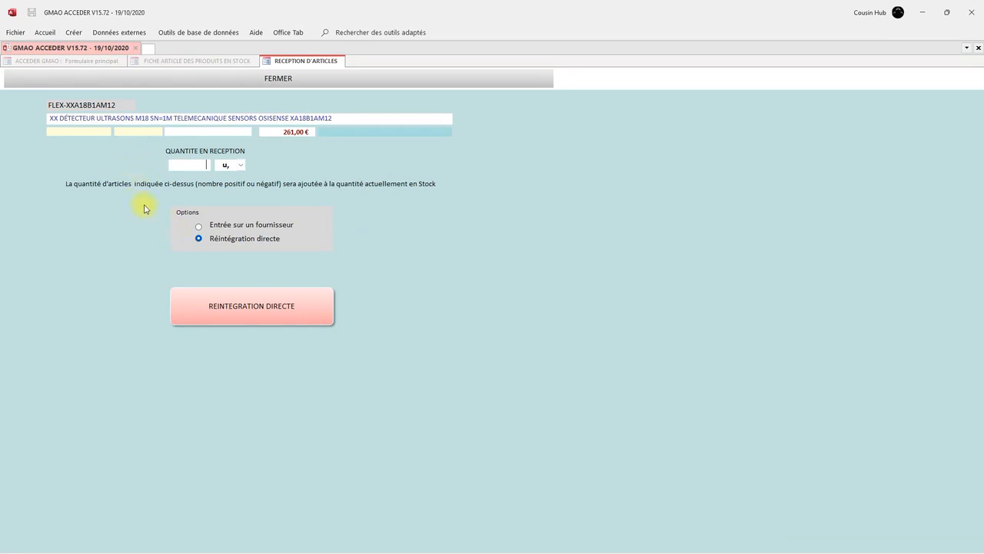
pyautogui.write('3')
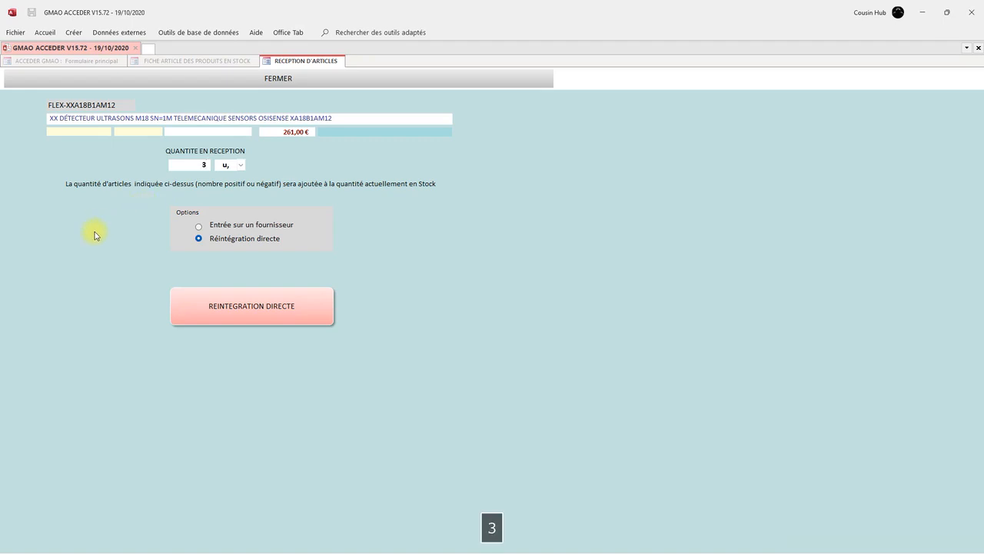
pyautogui.click(246, 308)
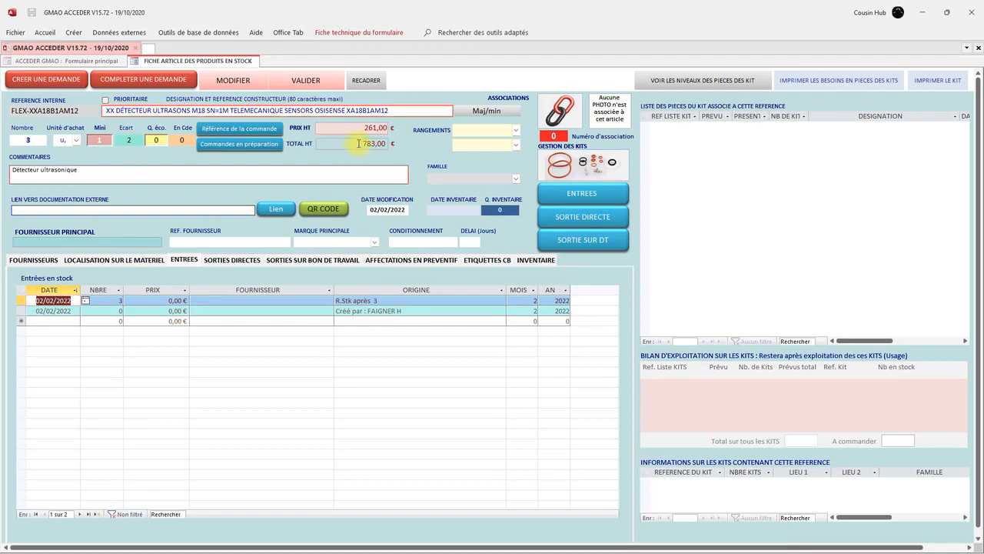
# Add an equipment location for the article: LIGNE 03, 006 FLEXICA, element P1C DOSAGE COMPRIMES
pyautogui.click(128, 260)
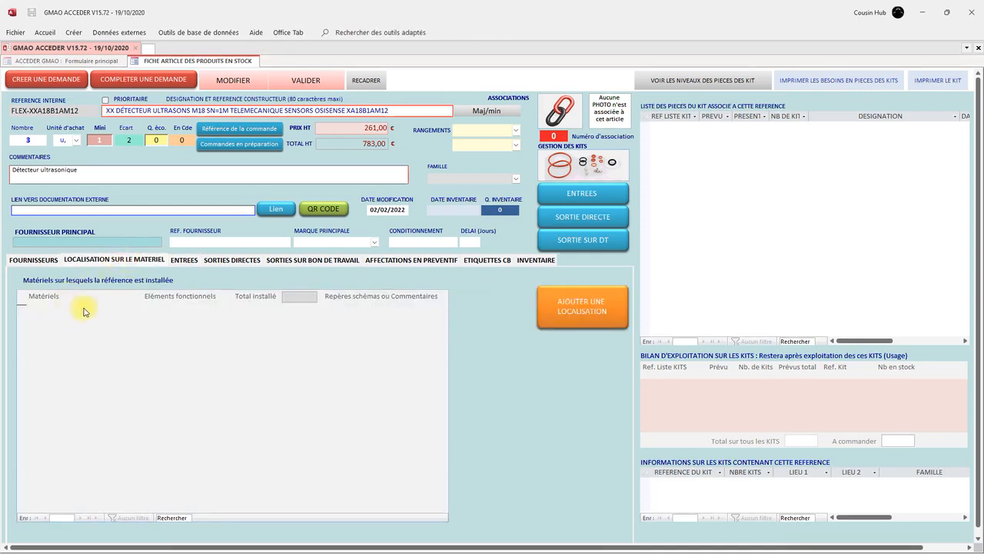
pyautogui.click(565, 307)
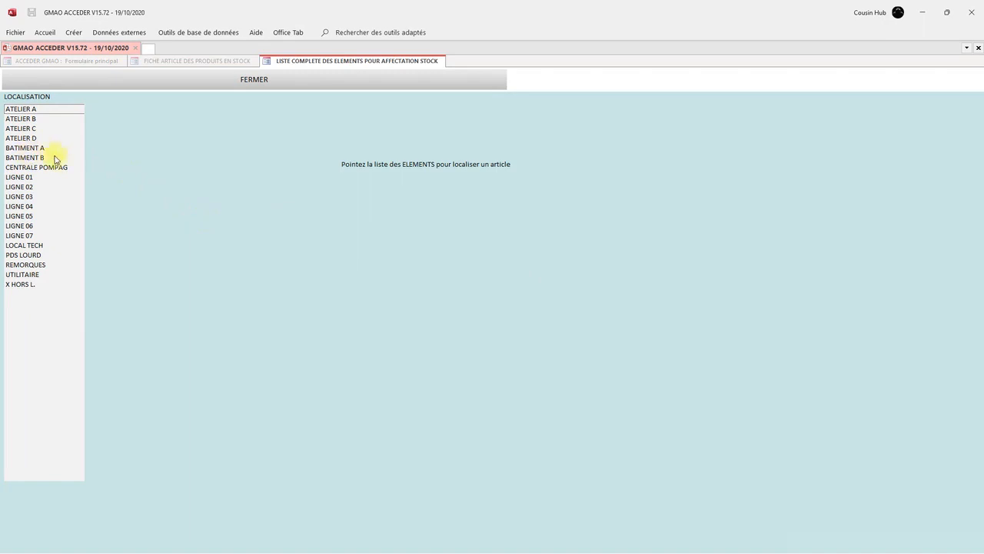
pyautogui.click(24, 198)
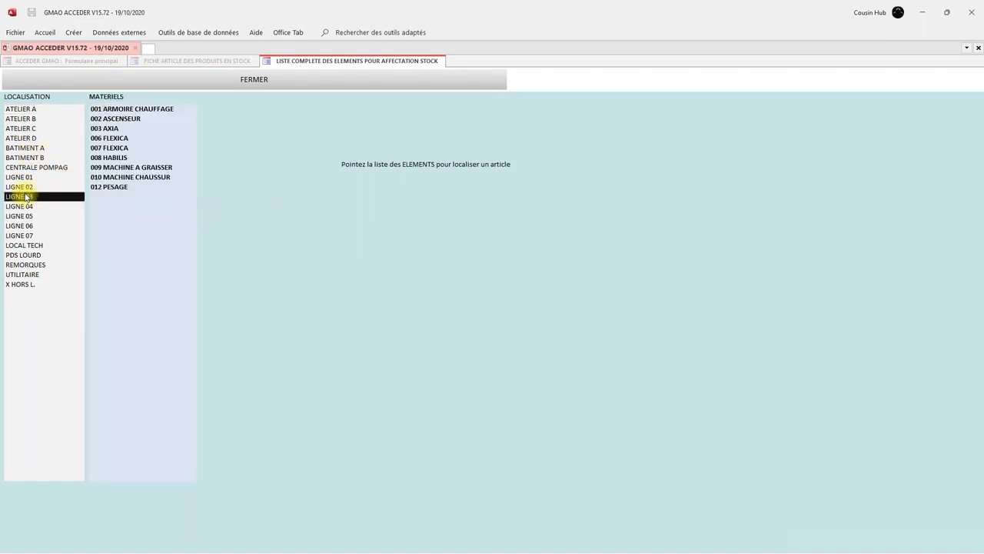
pyautogui.click(118, 139)
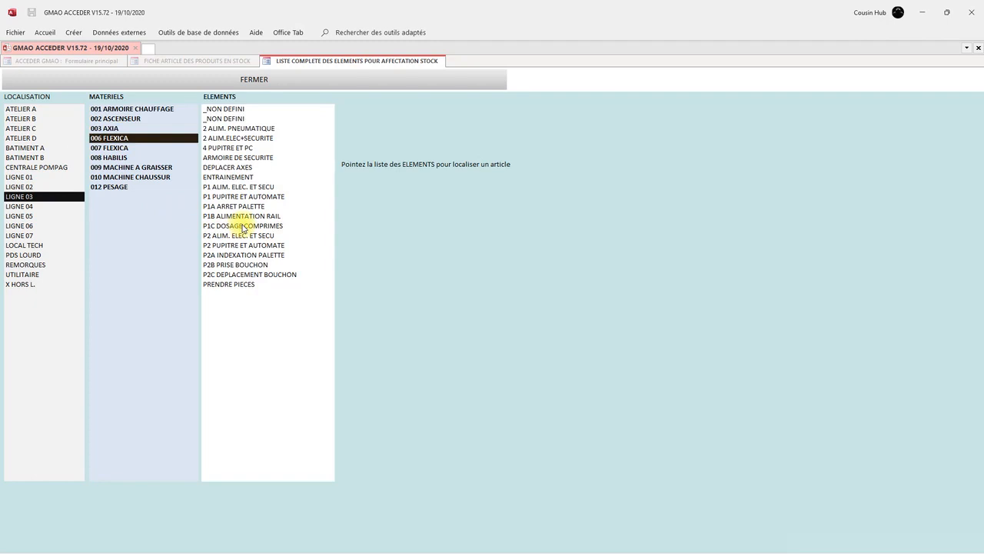
pyautogui.click(243, 226)
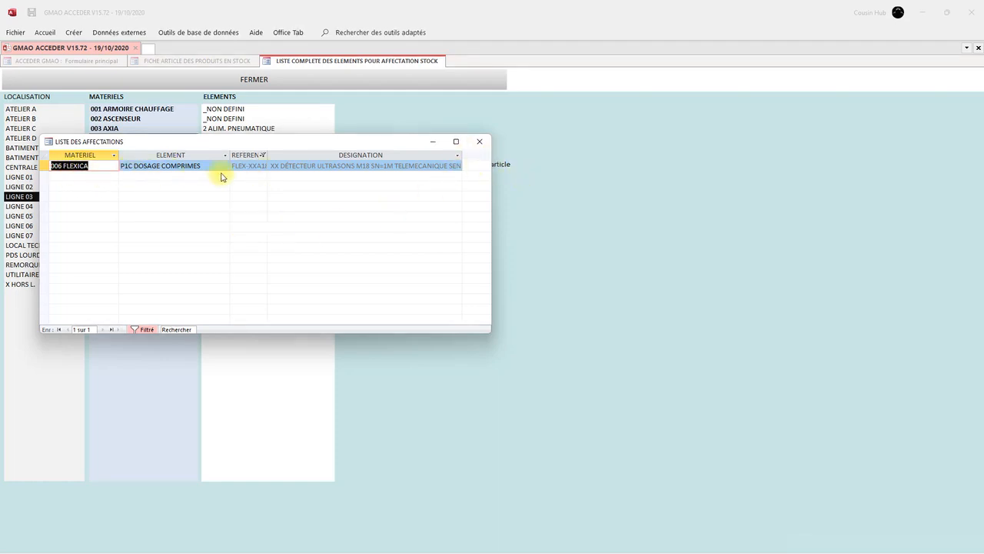
pyautogui.click(485, 145)
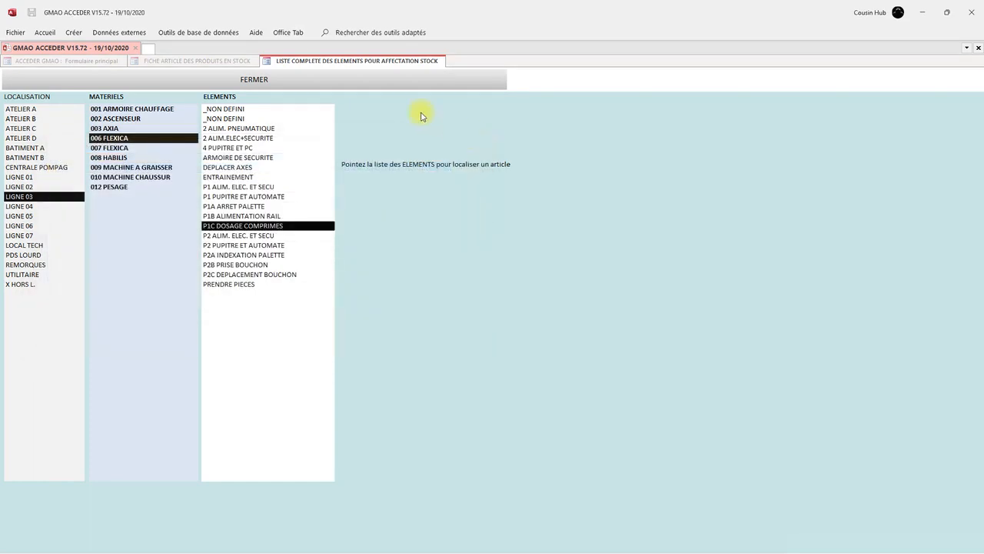
pyautogui.click(276, 78)
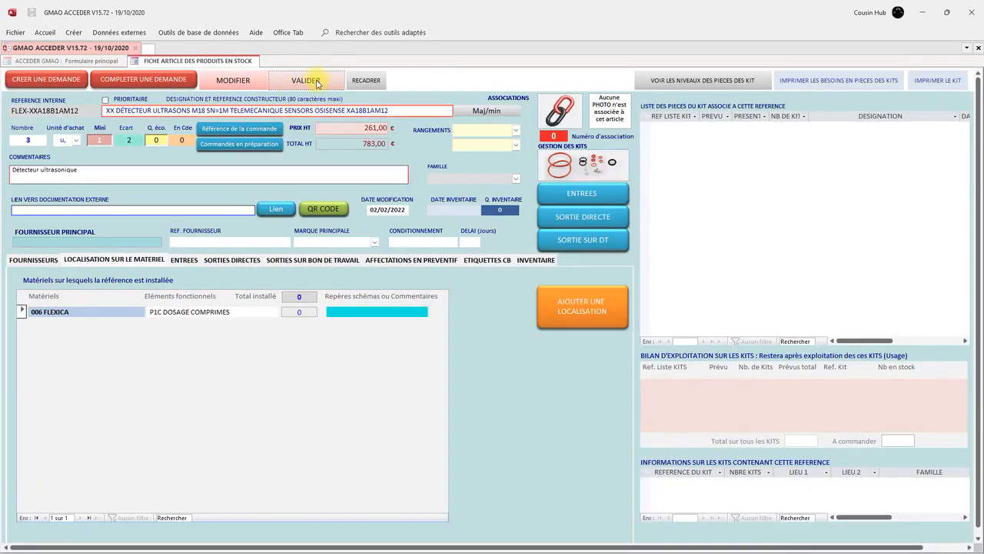
# Validate and close the article record, declining to fill in the family, storage and main supplier zones
pyautogui.click(317, 81)
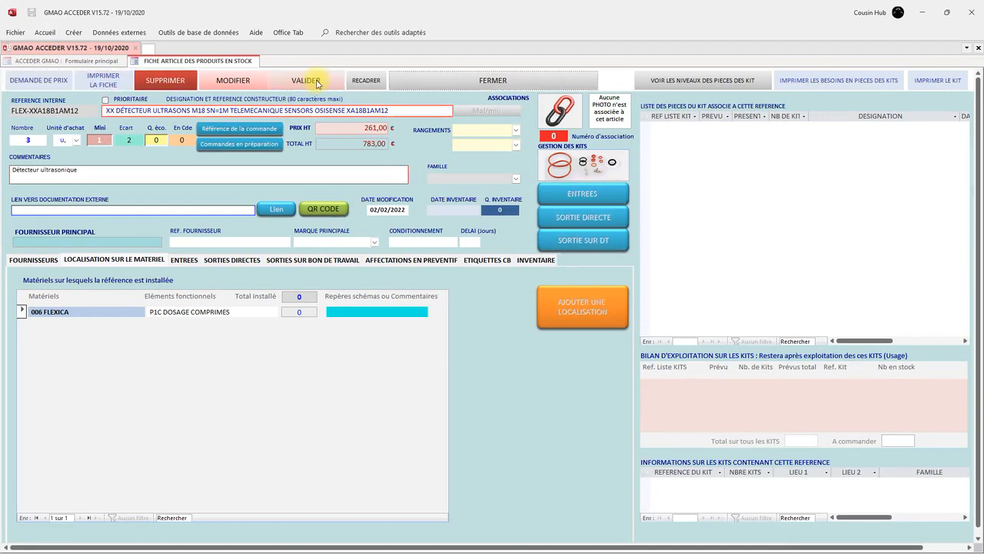
pyautogui.click(465, 82)
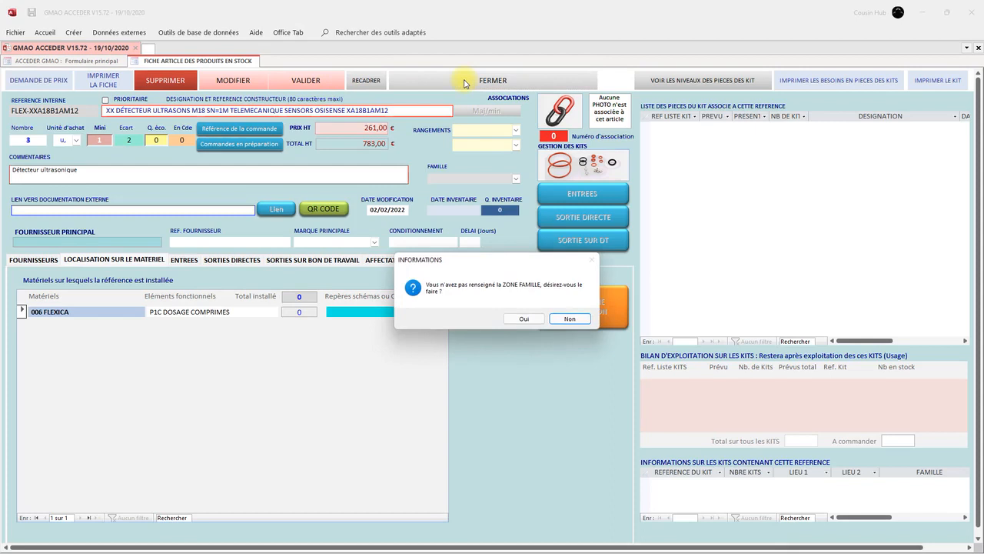
pyautogui.click(570, 319)
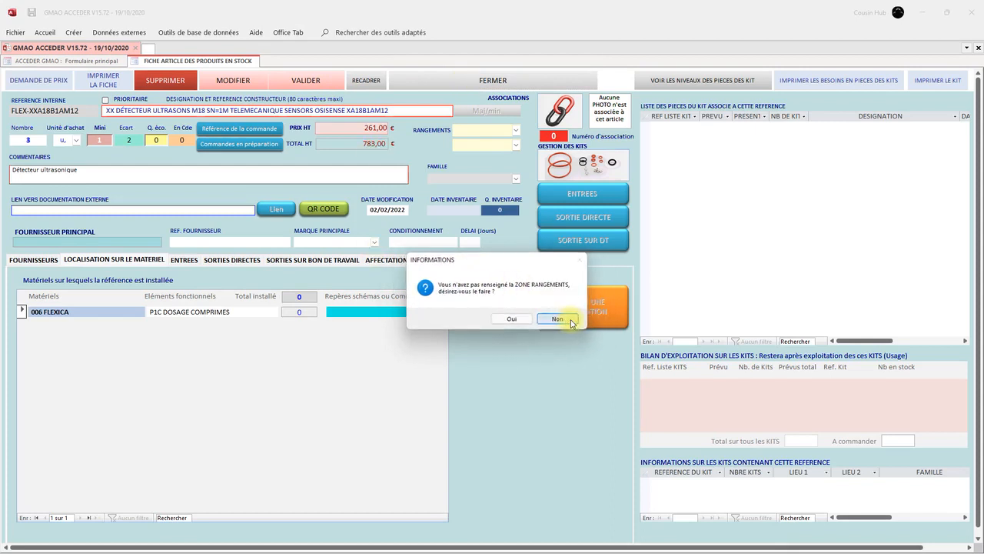
pyautogui.click(571, 323)
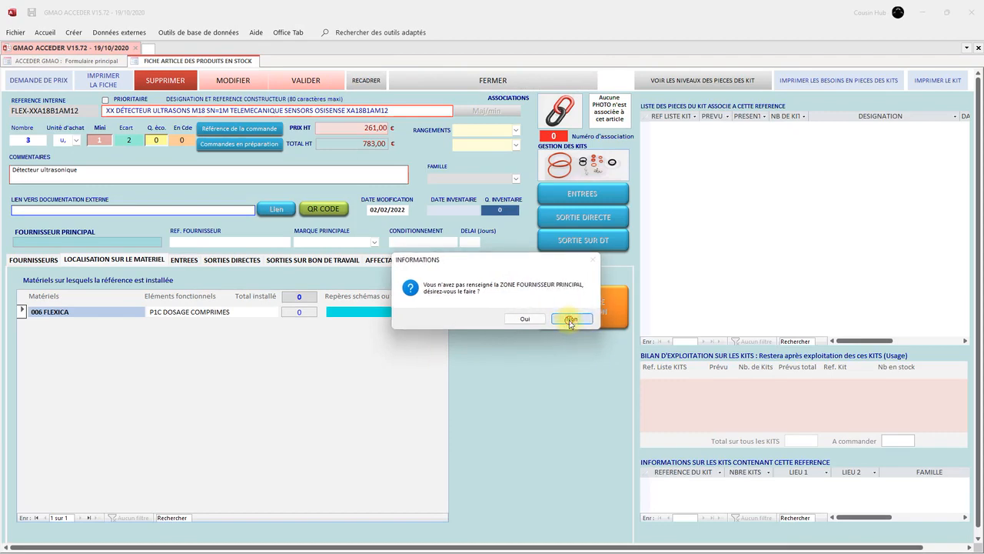
pyautogui.click(570, 319)
pyautogui.click(569, 320)
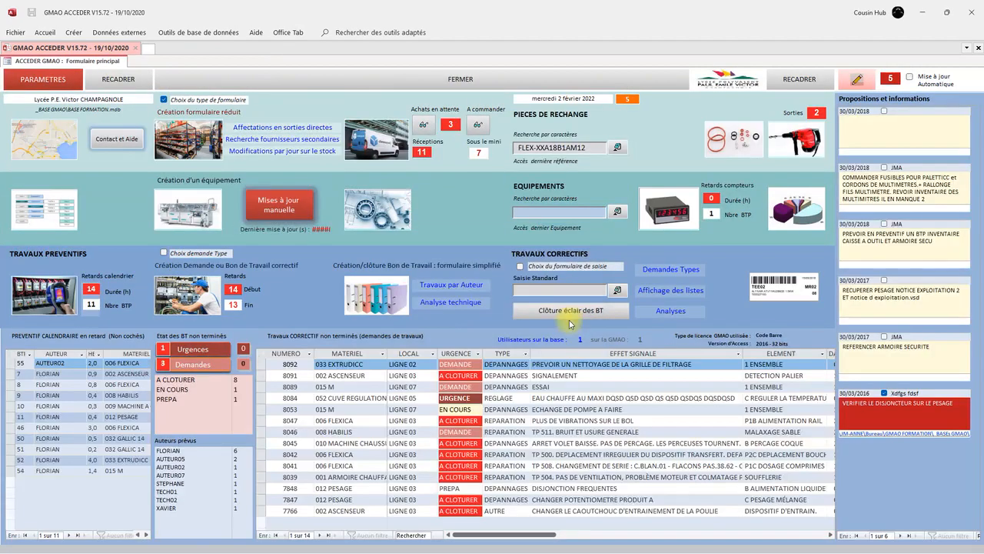
# Search the referenced stock articles for the designation "osisense"
pyautogui.click(186, 141)
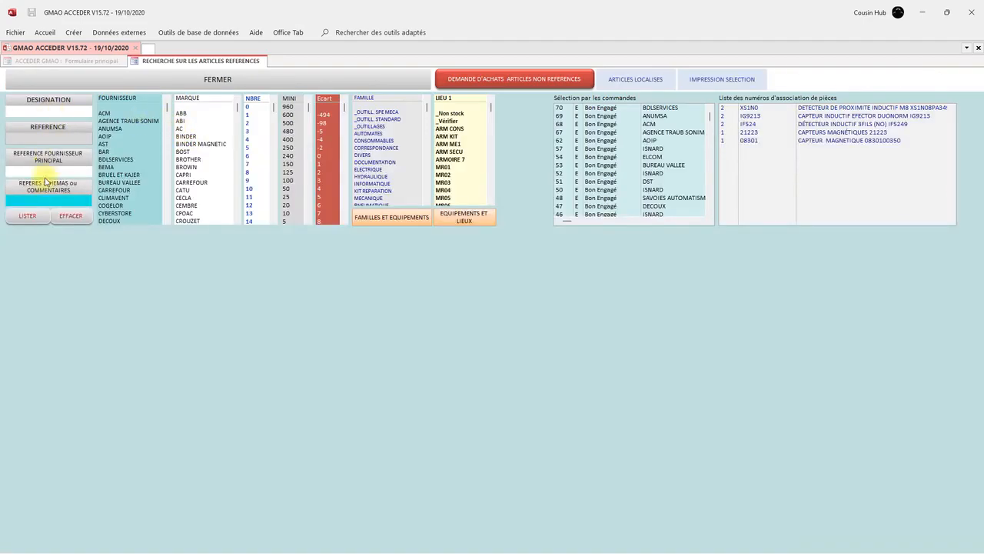
pyautogui.write('o')
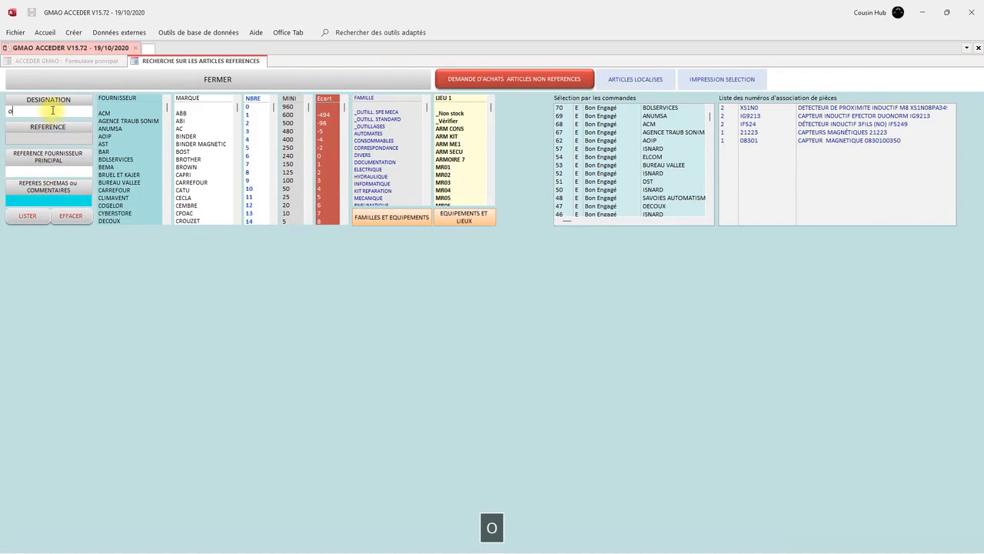
pyautogui.write('sisense')
pyautogui.press('Return')
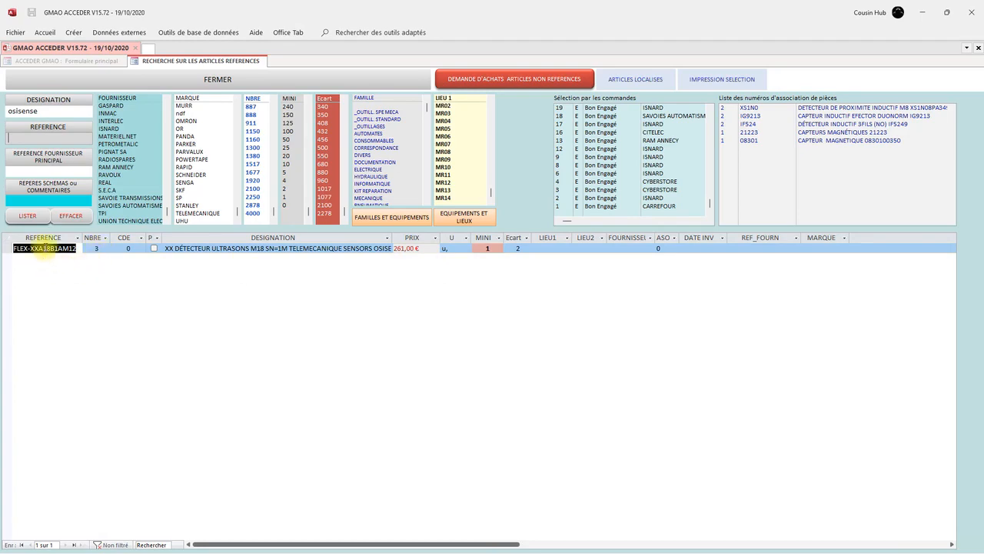
# Open the FLEX-XXA18B1AM12 article record from the search results and unlock it for modification
pyautogui.click(45, 248)
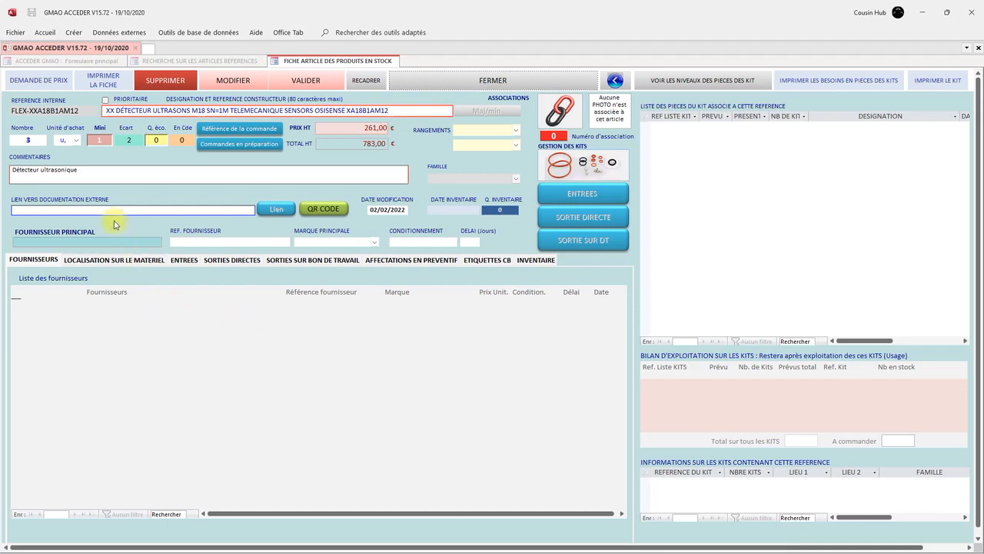
pyautogui.click(235, 85)
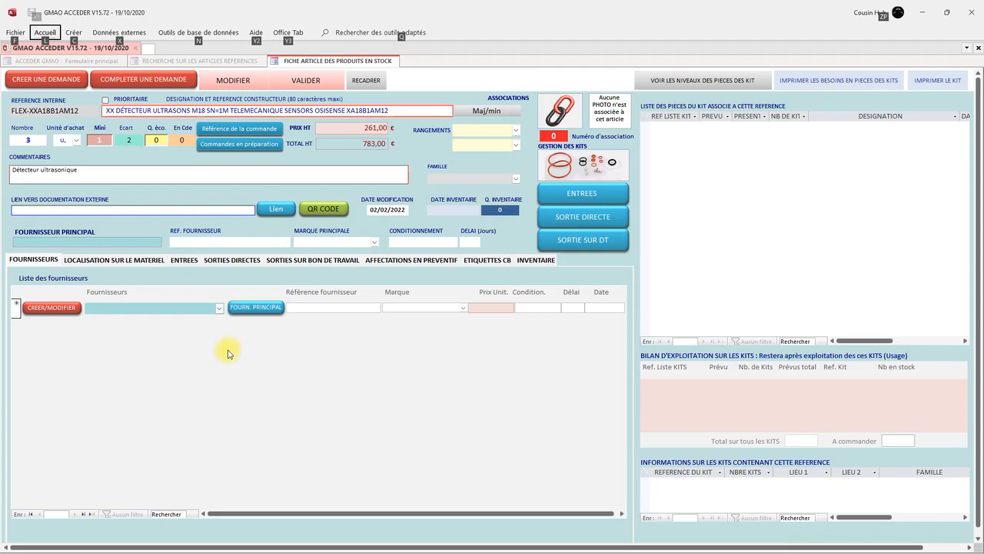
pyautogui.click(272, 210)
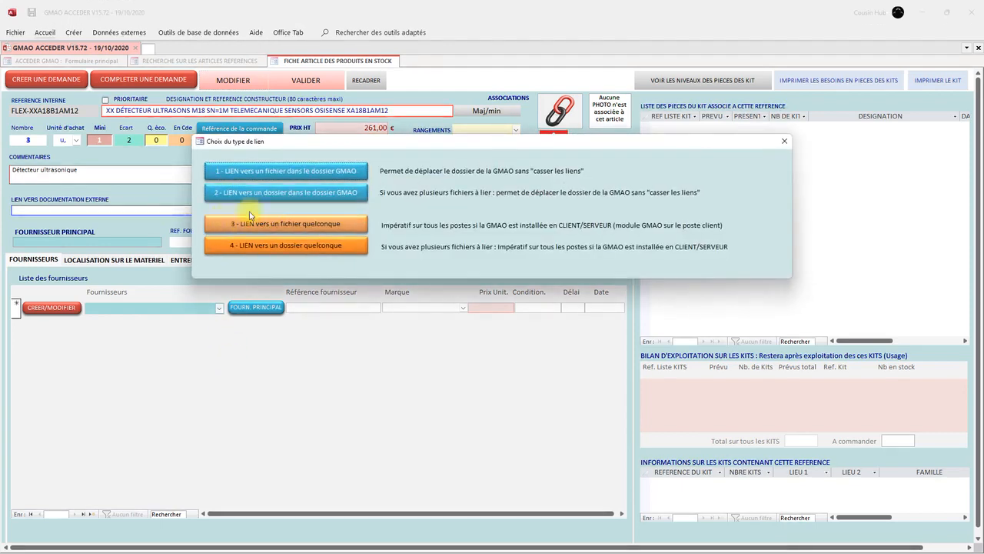
pyautogui.click(283, 172)
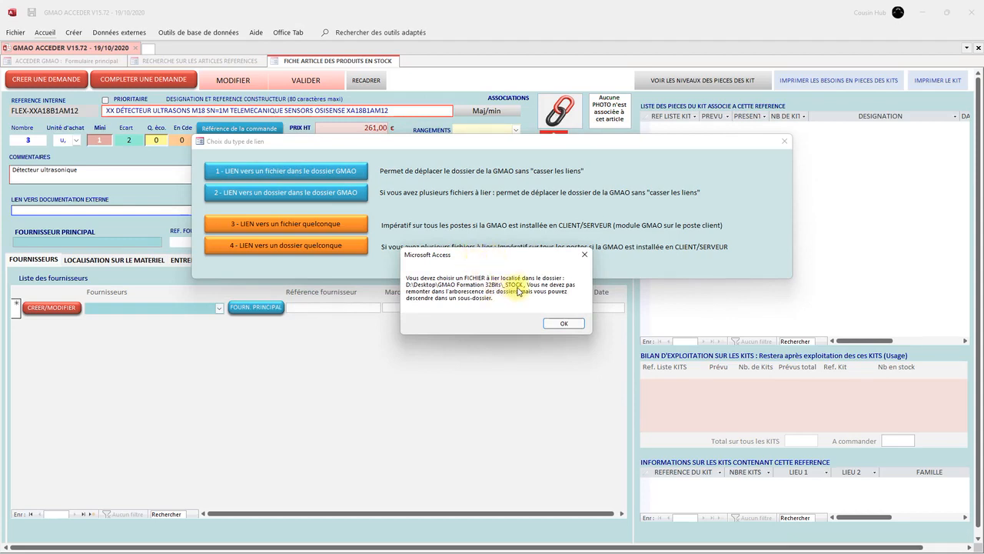
pyautogui.click(562, 324)
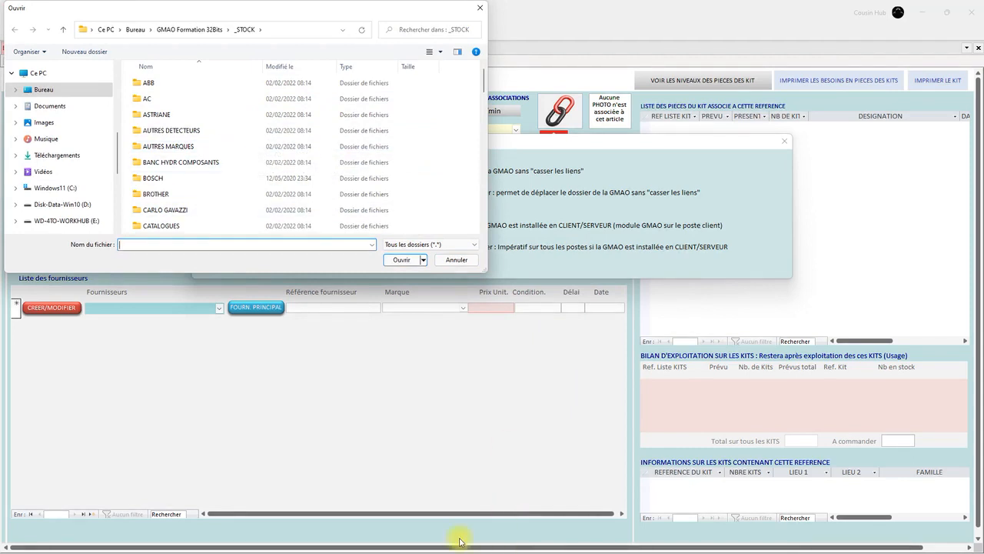
# Switch to File Explorer and bring up the DOcuments Pour GMAO and GMAO Formation 32Bits folders side by side
pyautogui.hotkey('alt', 'Tab')
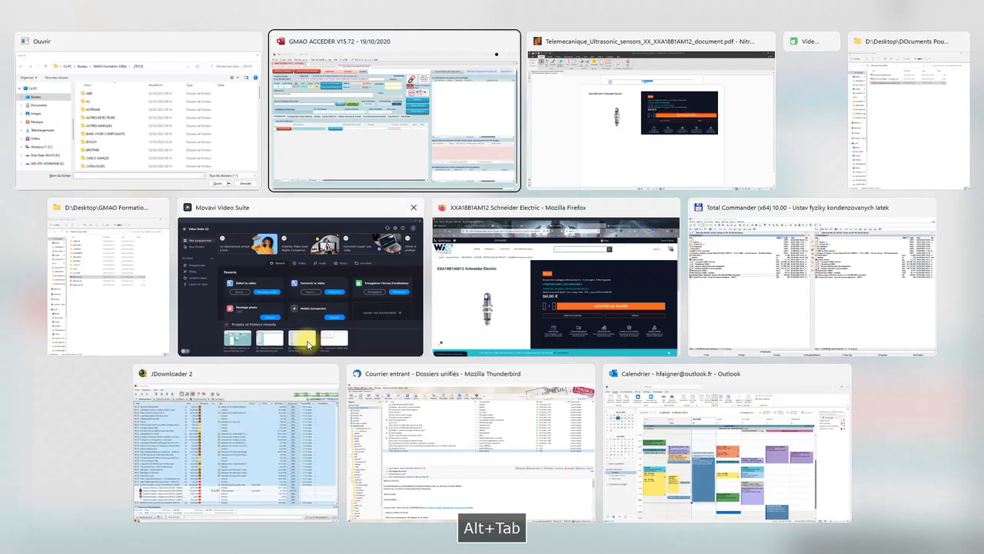
pyautogui.hotkey('alt', 'Tab')
pyautogui.hotkey('alt', 'Tab')
pyautogui.hotkey('alt', 'Tab')
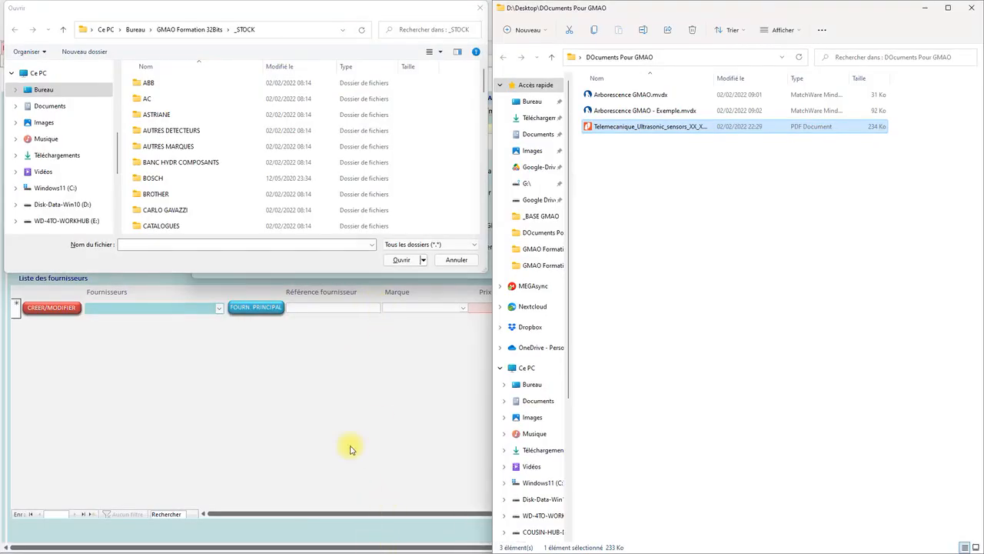
pyautogui.hotkey('alt', 'Tab')
pyautogui.hotkey('alt', 'Tab')
pyautogui.hotkey('alt', 'Tab')
pyautogui.hotkey('alt', 'Tab')
pyautogui.hotkey('alt', 'Tab')
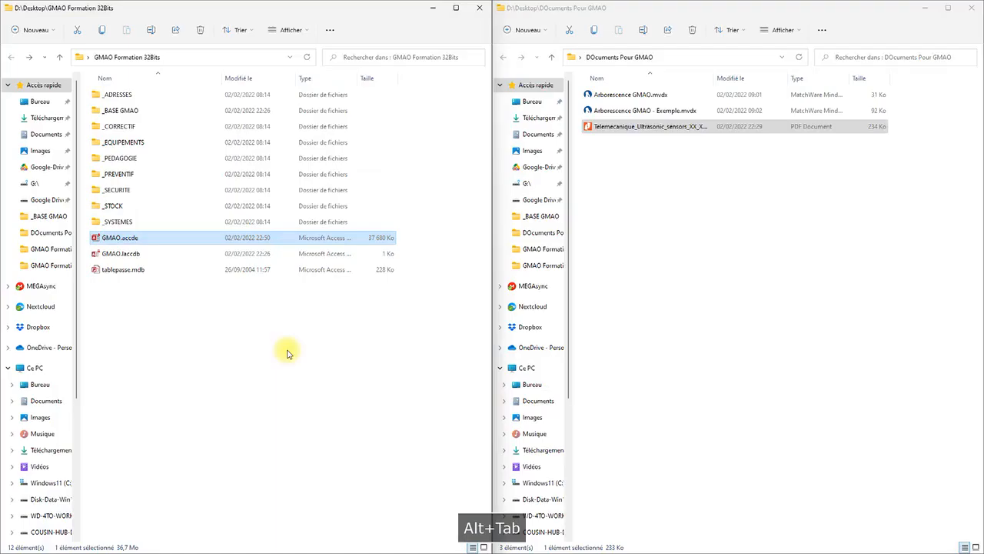
# Copy the Telemecanique ultrasonic sensor PDF from DOcuments Pour GMAO into the FLEXICA subfolder of _STOCK in GMAO Formation 32Bits
pyautogui.click(658, 128)
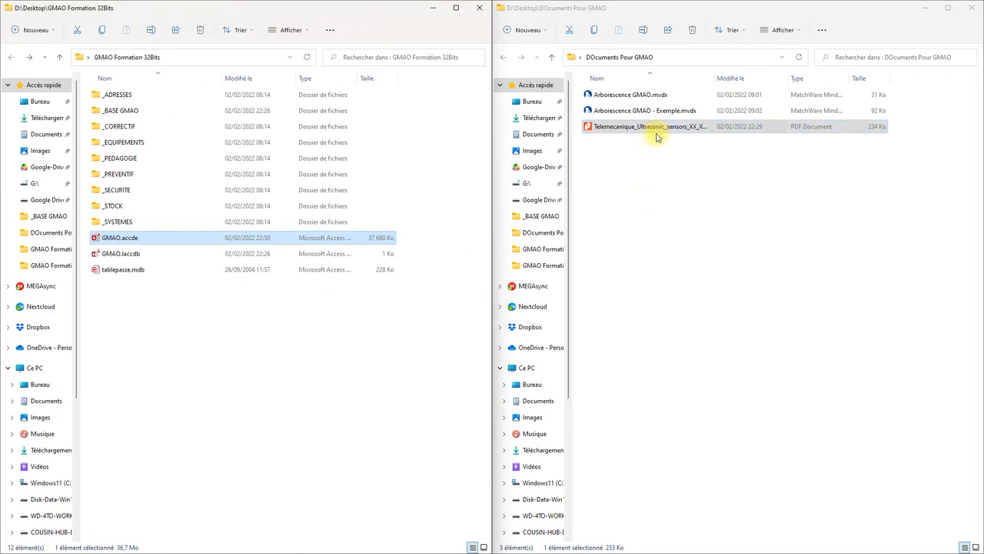
pyautogui.doubleClick(117, 208)
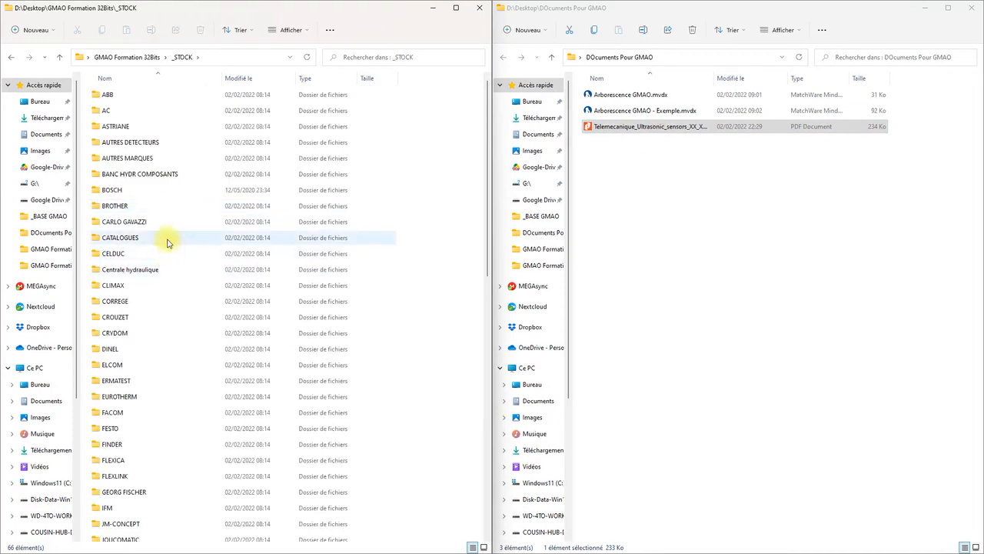
pyautogui.scroll(-2, 168, 243)
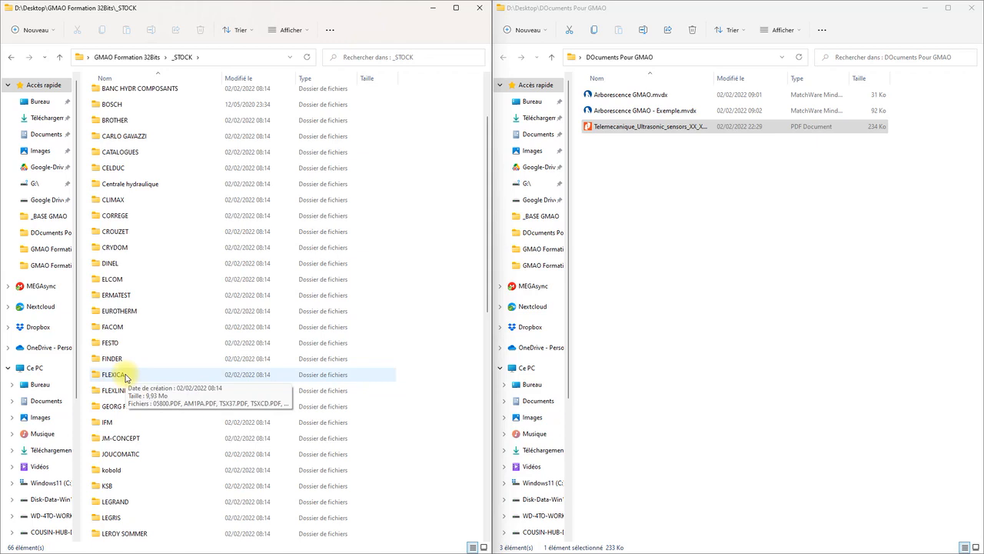
pyautogui.doubleClick(125, 375)
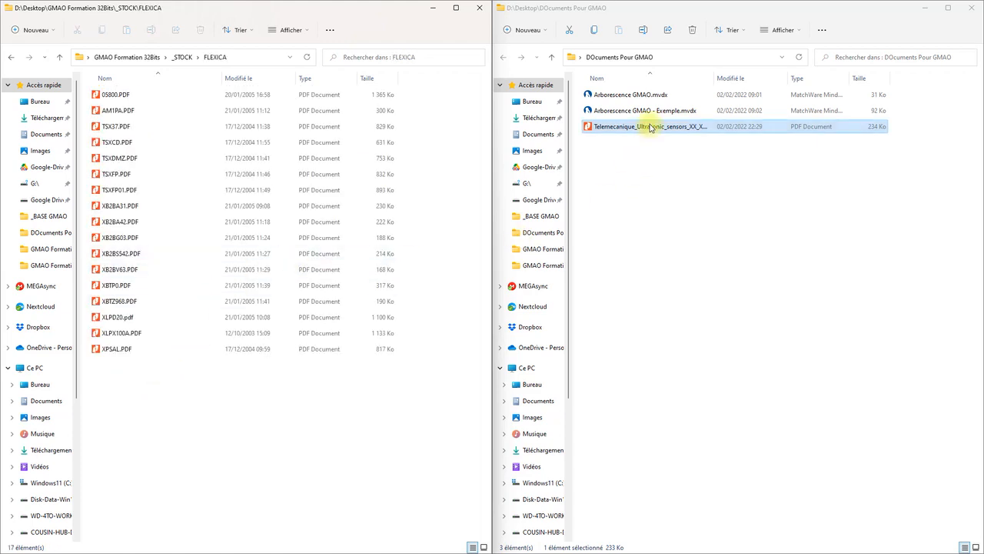
pyautogui.moveTo(650, 126); pyautogui.dragTo(146, 413)
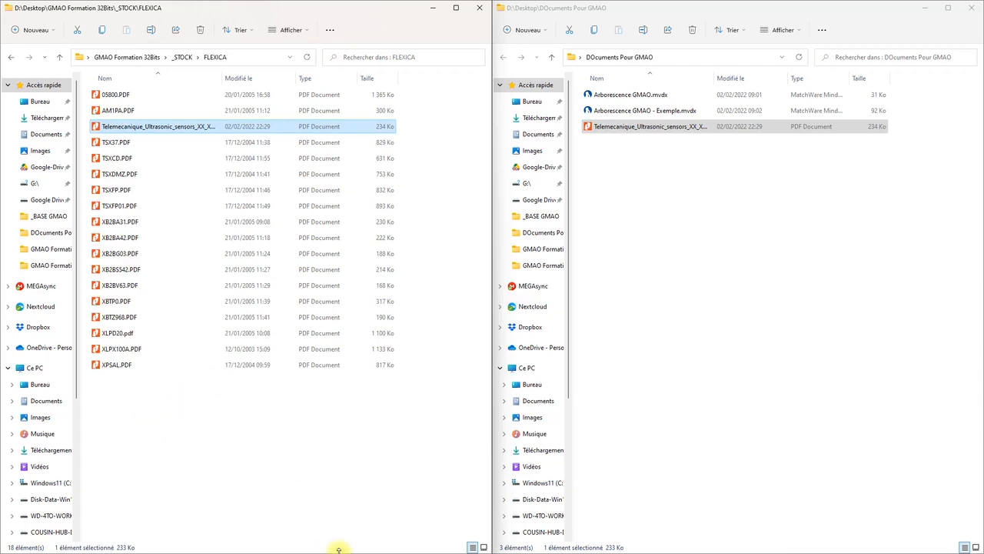
# Back in GMAO, link the article's external documentation to Telemecanique_Ultrasonic_sensors_XX_XXA18B1AM12_document.pdf in _STOCK\FLEXICA, as a file inside the GMAO folder
pyautogui.hotkey('alt', 'Tab')
pyautogui.hotkey('alt', 'Tab')
pyautogui.hotkey('alt', 'Tab')
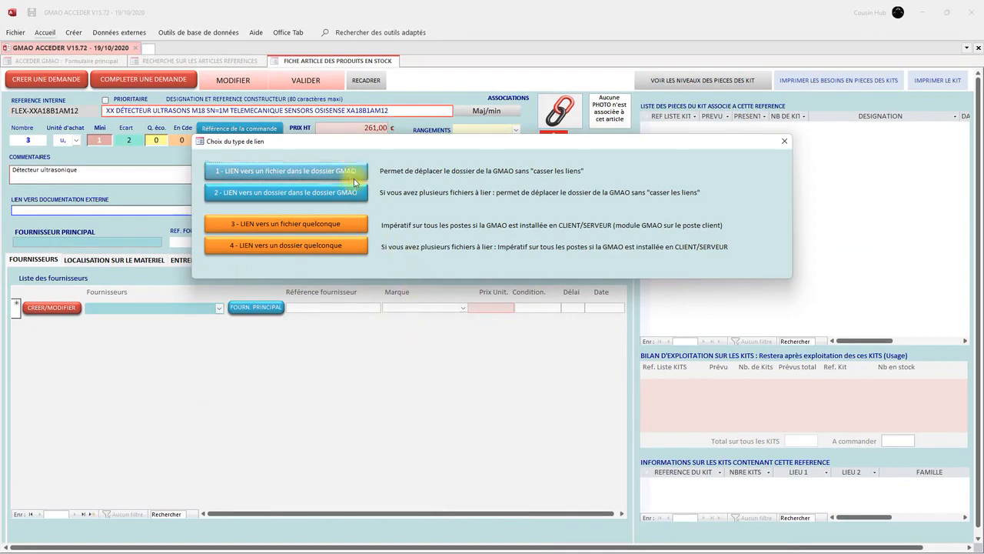
pyautogui.click(335, 173)
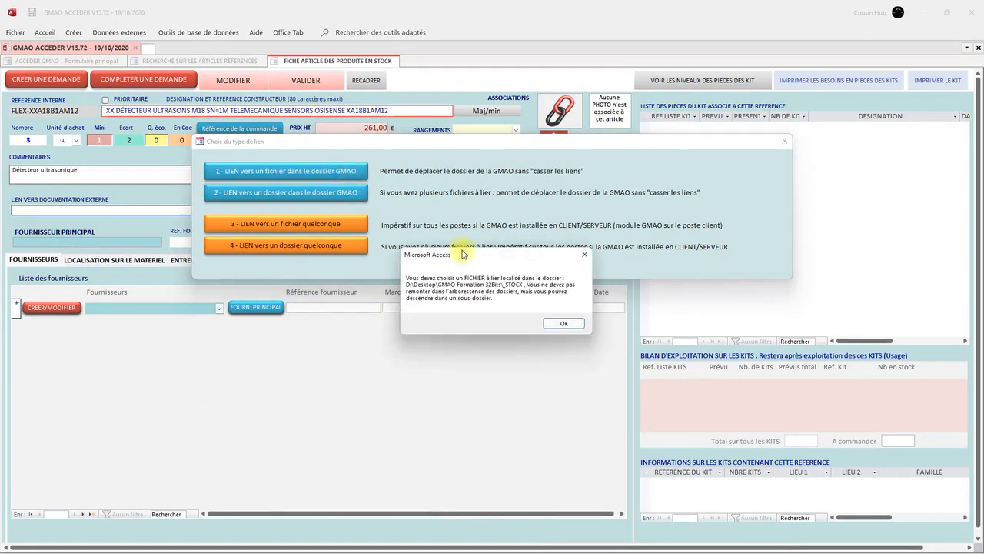
pyautogui.click(564, 327)
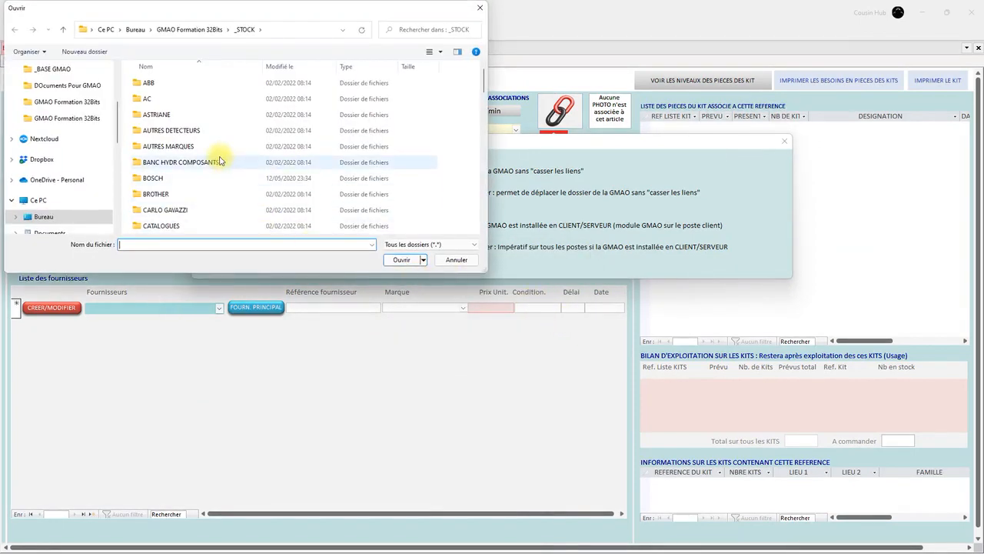
pyautogui.scroll(-3, 219, 163)
pyautogui.scroll(-2, 214, 168)
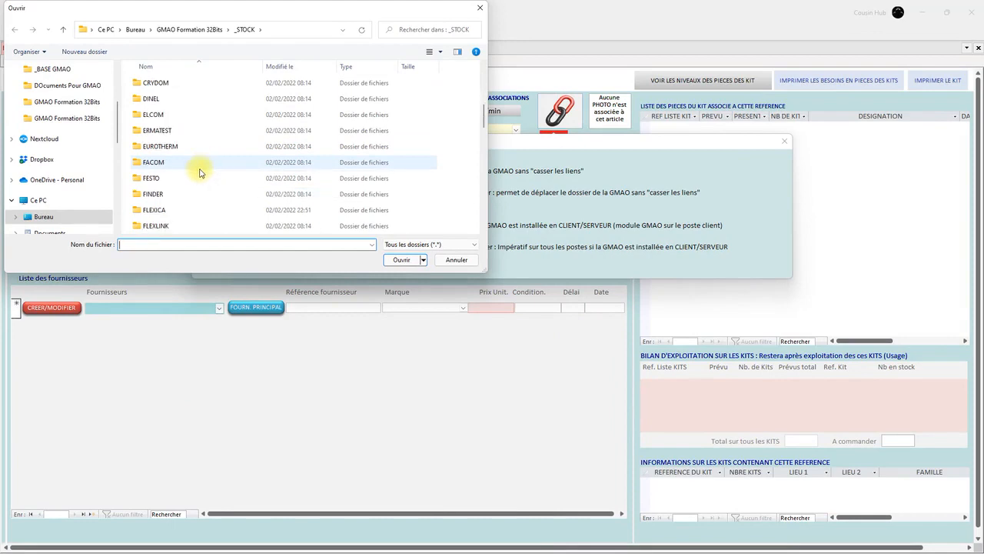
pyautogui.click(174, 213)
pyautogui.doubleClick(174, 214)
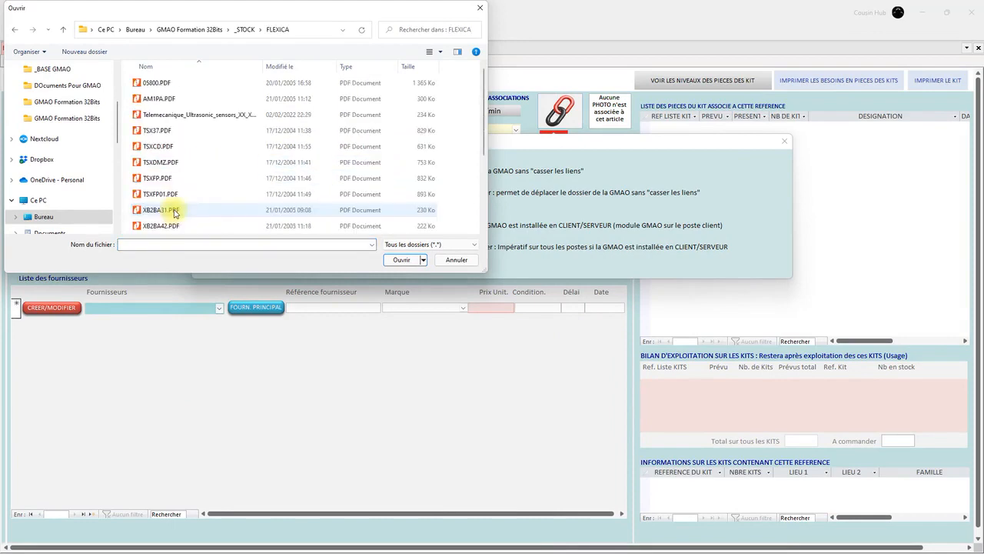
pyautogui.doubleClick(199, 117)
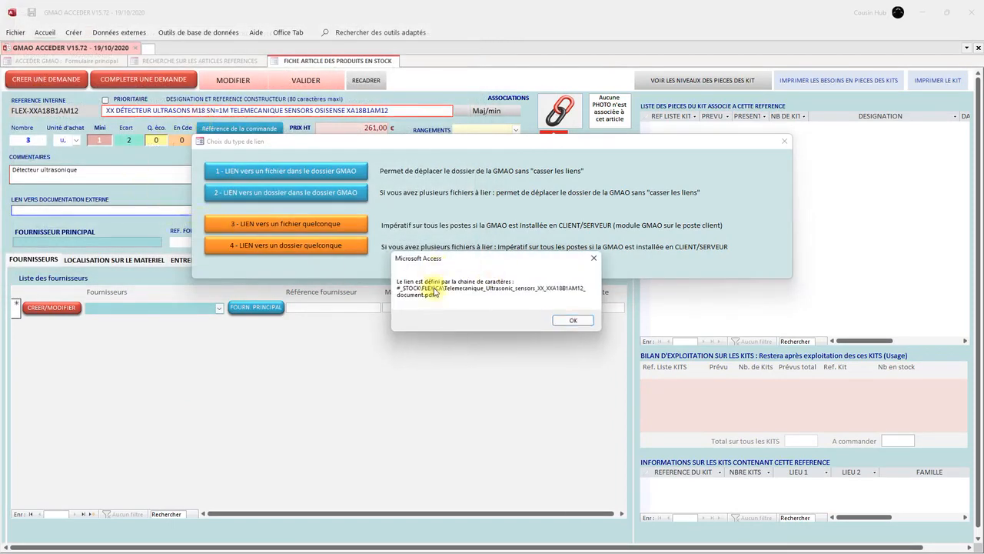
pyautogui.click(574, 321)
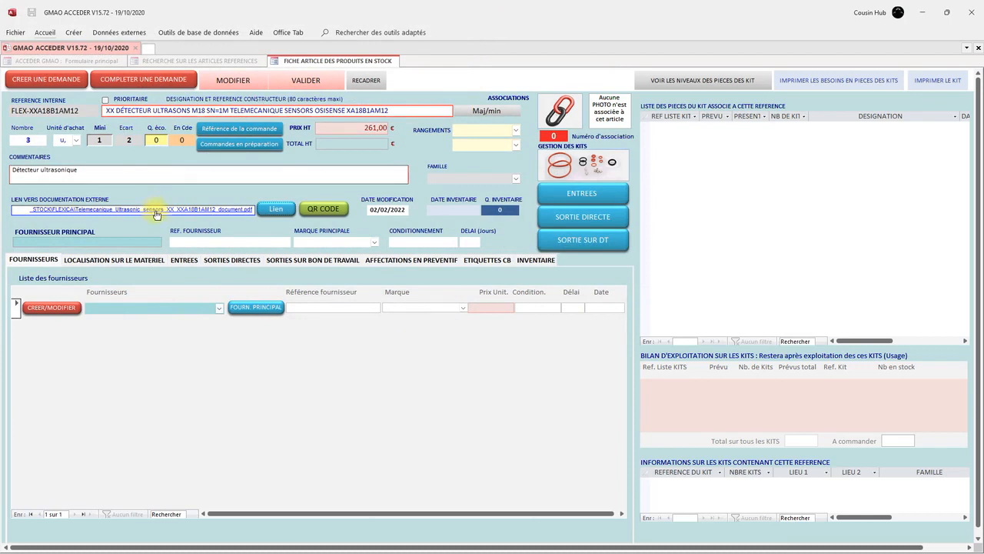
# Open the linked documentation PDF, accepting the security prompts, look through the product sheet, and return to the article record
pyautogui.click(157, 213)
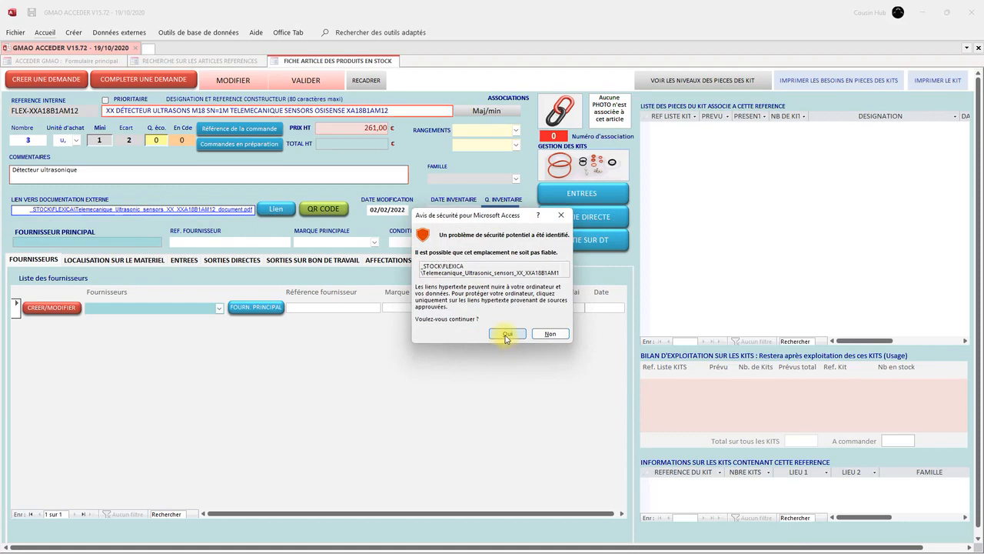
pyautogui.click(506, 337)
pyautogui.click(523, 344)
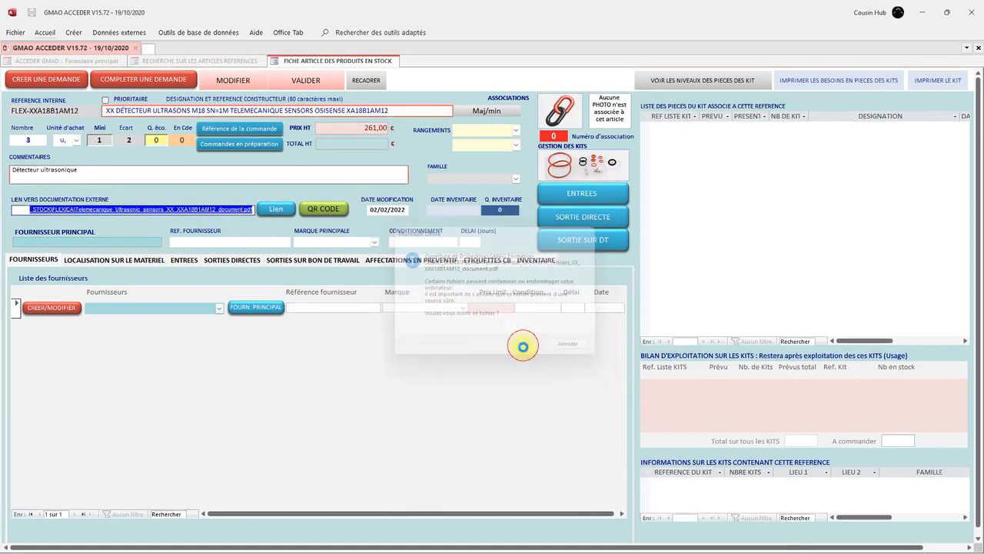
pyautogui.scroll(-10, 451, 235)
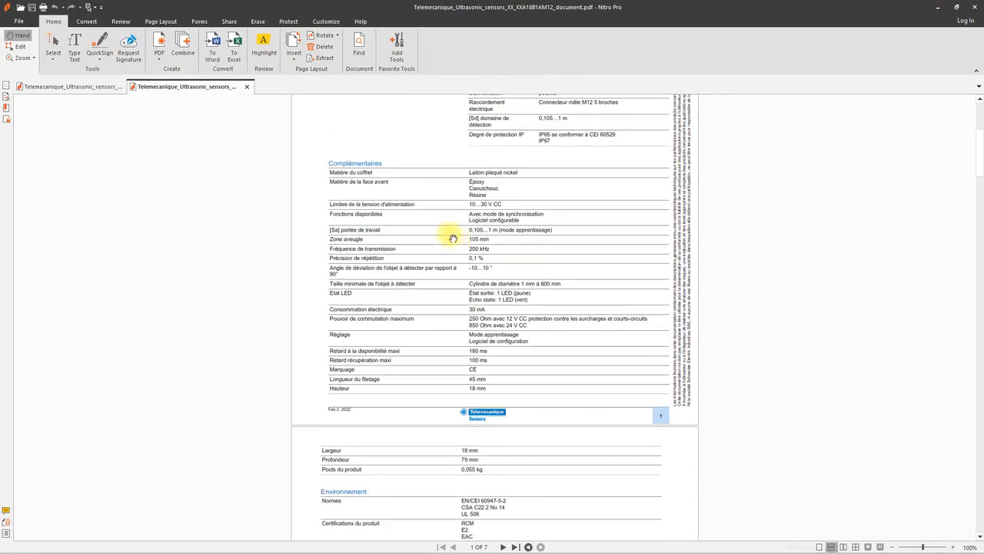
pyautogui.scroll(10, 388, 216)
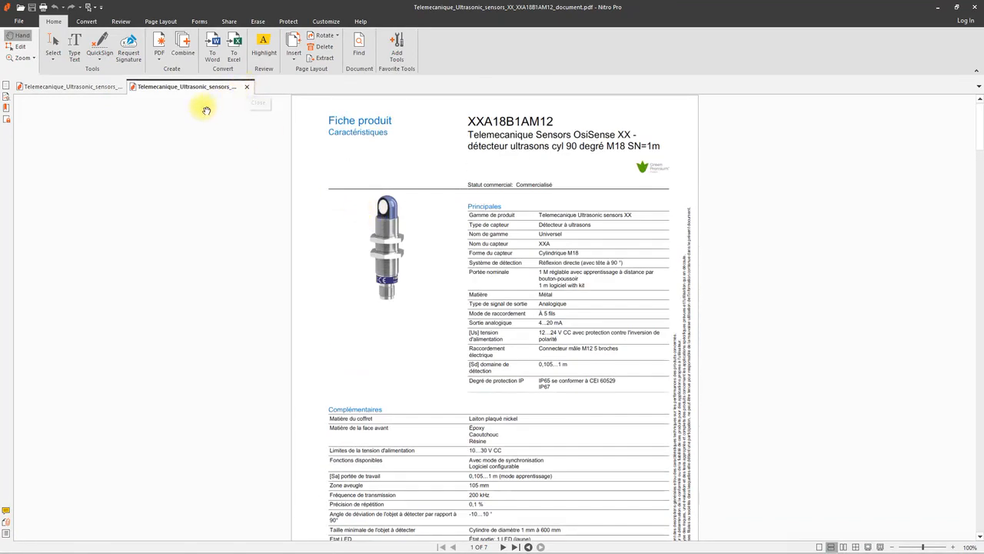
pyautogui.hotkey('alt', 'Tab')
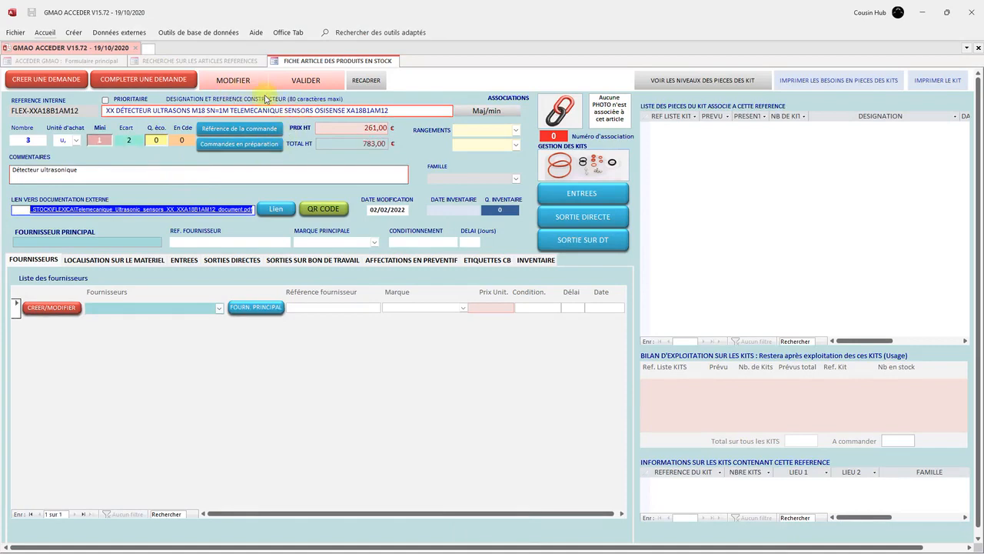
# Validate and close the article record, and close the article search form to return to the main form
pyautogui.click(311, 80)
pyautogui.click(441, 83)
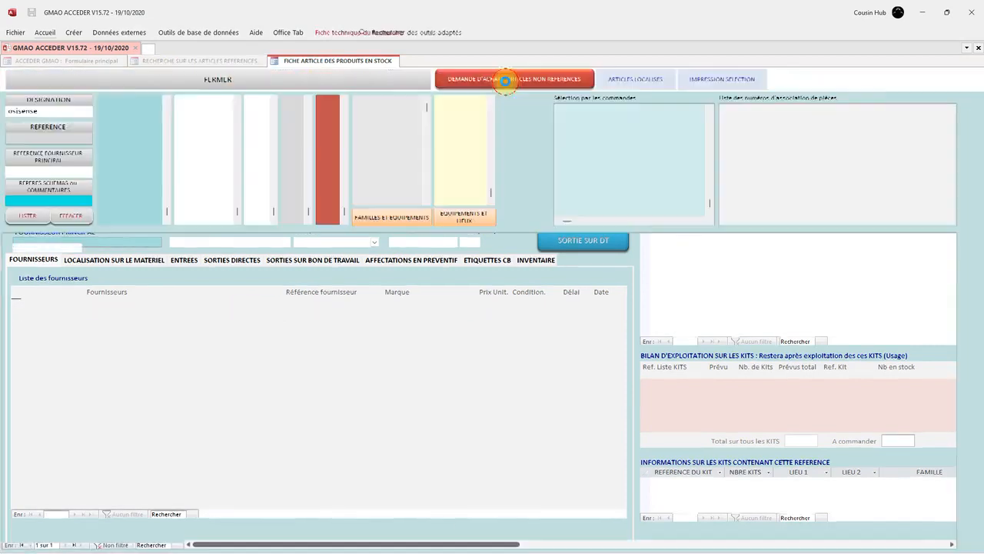
pyautogui.click(248, 86)
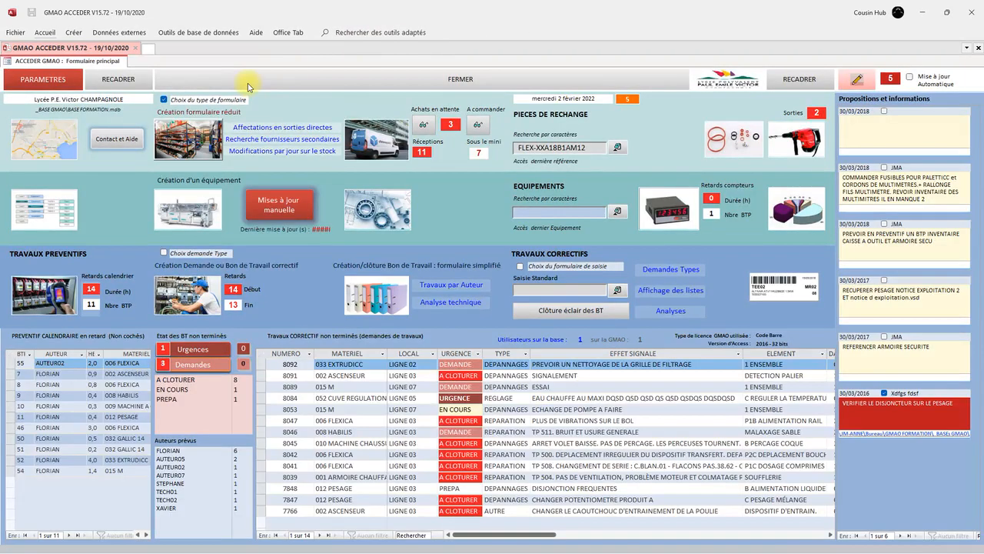